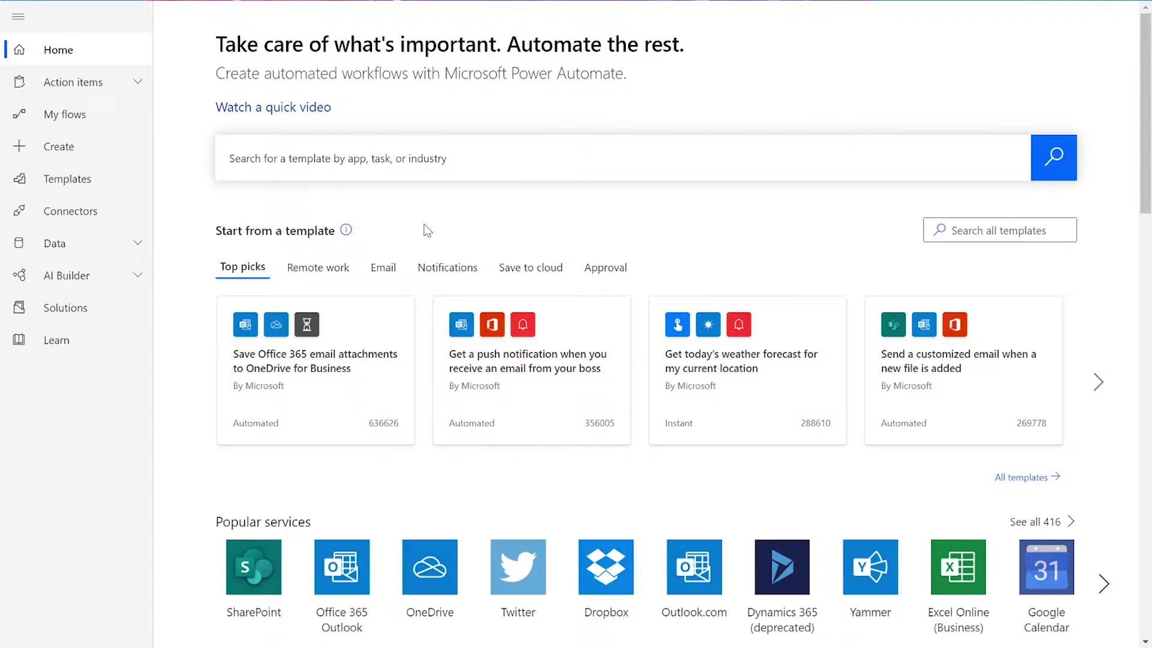
- Create a new instant flow with a 'Manually trigger a flow' trigger
click(102, 147)
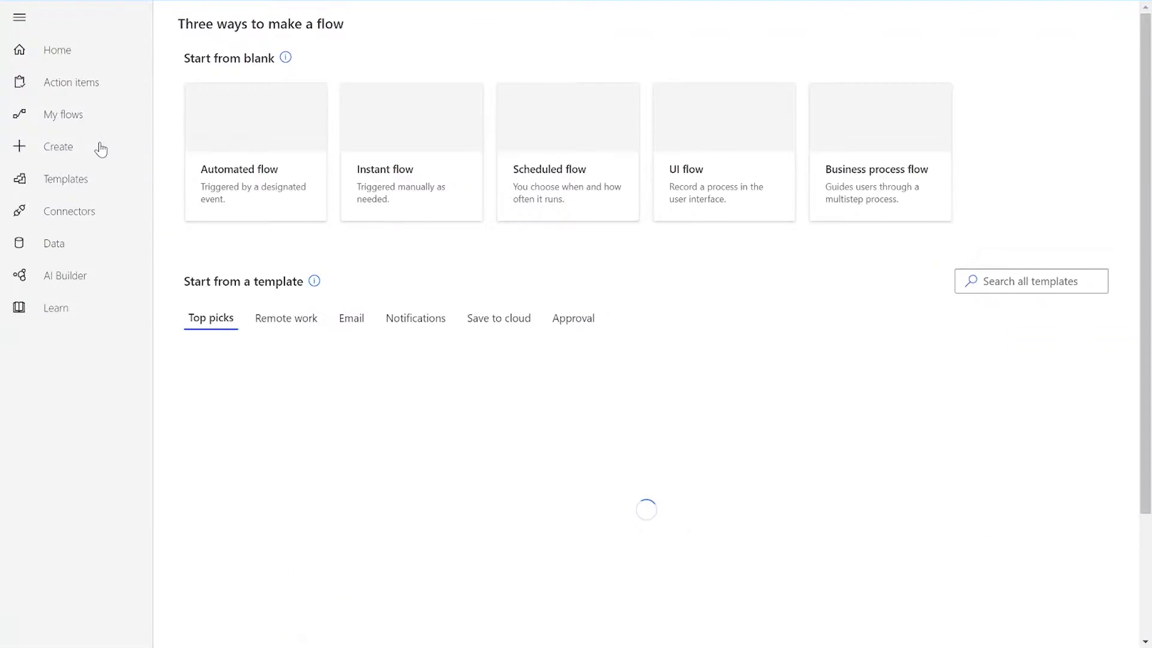
click(423, 209)
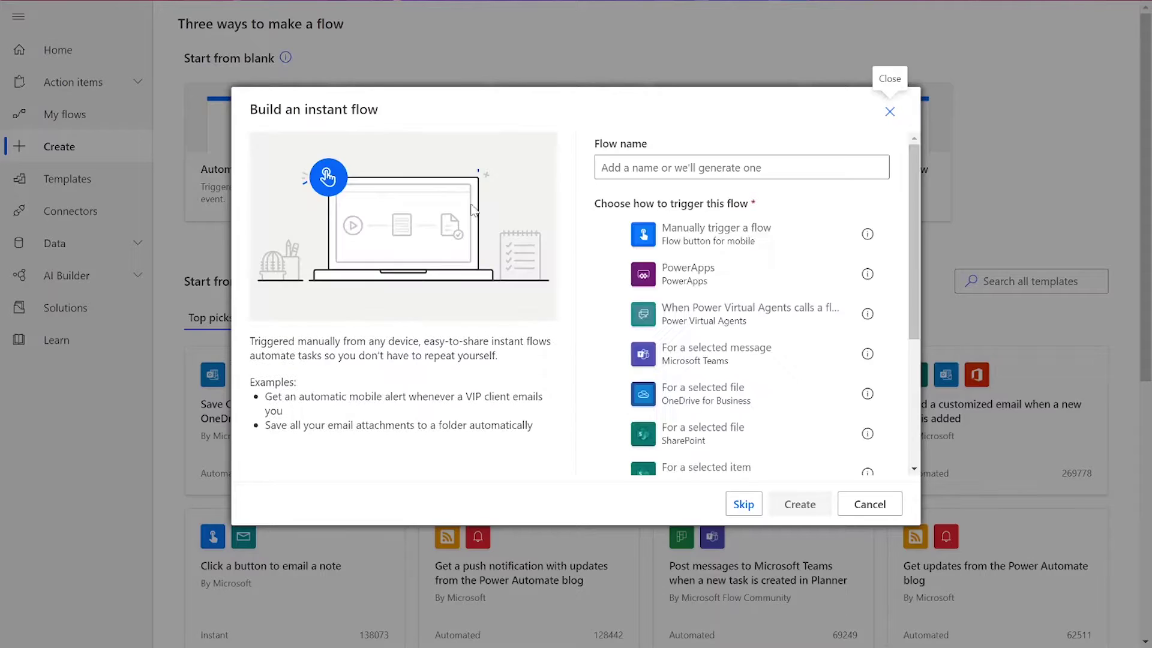
click(789, 246)
click(795, 506)
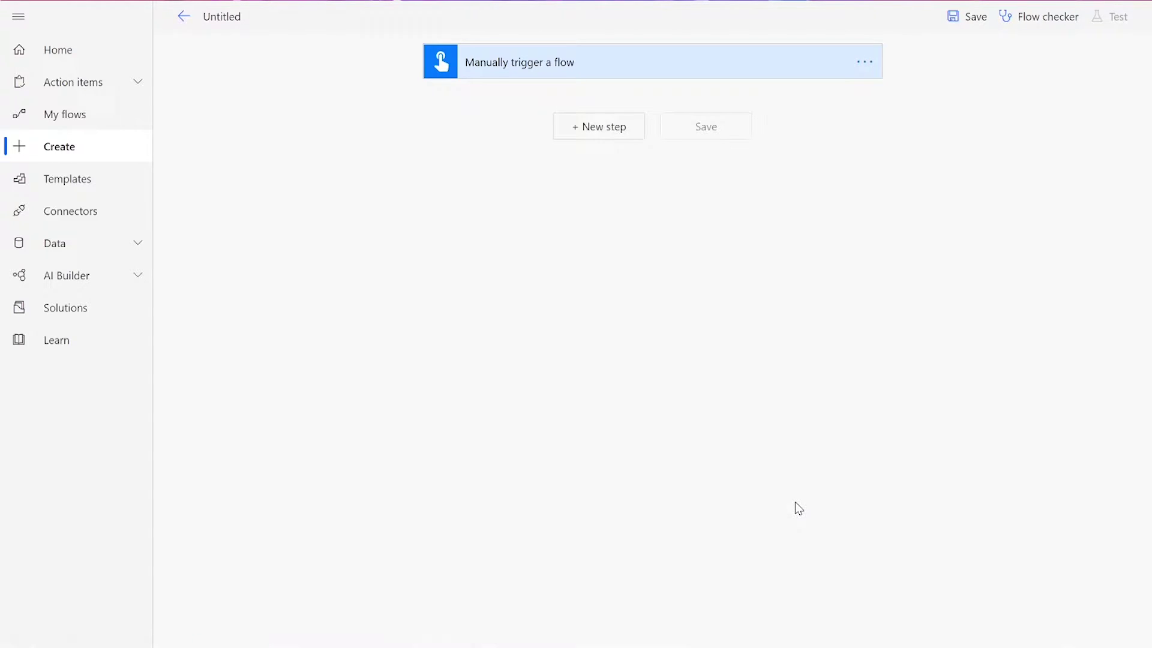
- Add a OneDrive Get file content step reading /Test Excel/Test_xlsx1.xlsx
click(620, 129)
text(get file)
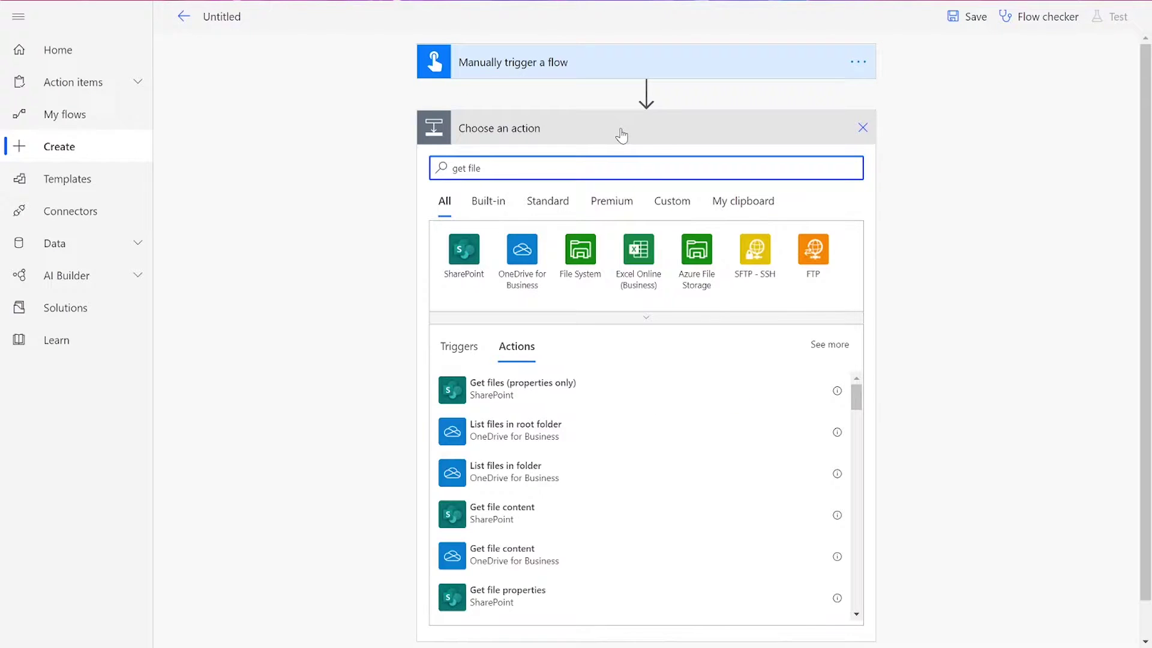
click(591, 566)
click(859, 165)
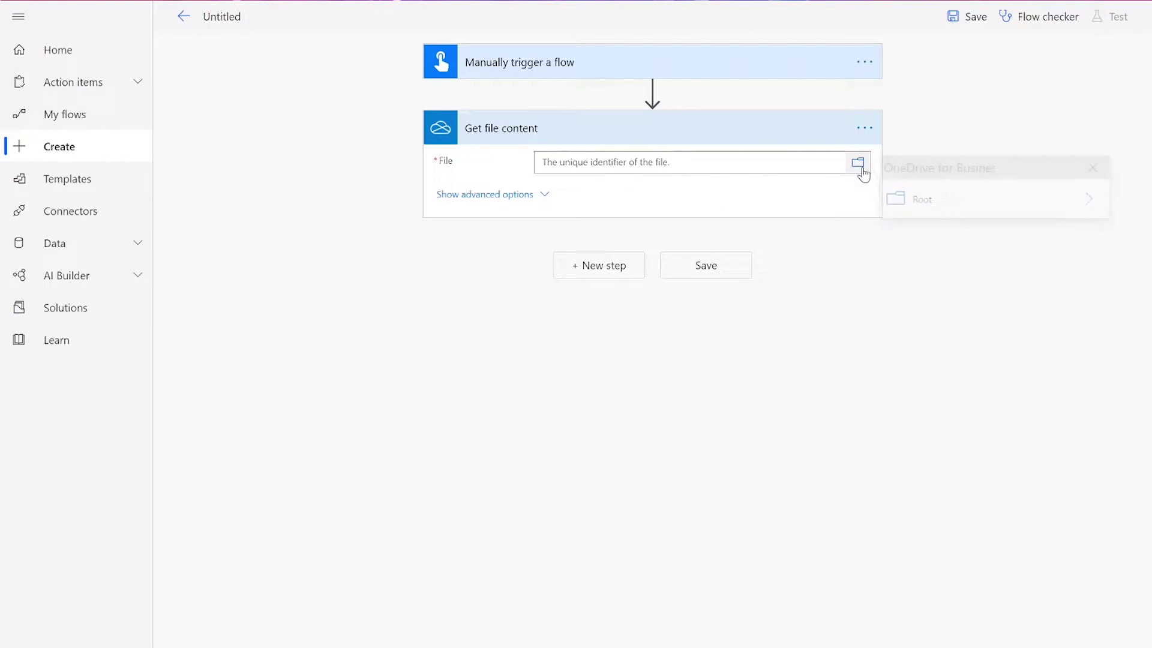
click(1093, 199)
click(1094, 318)
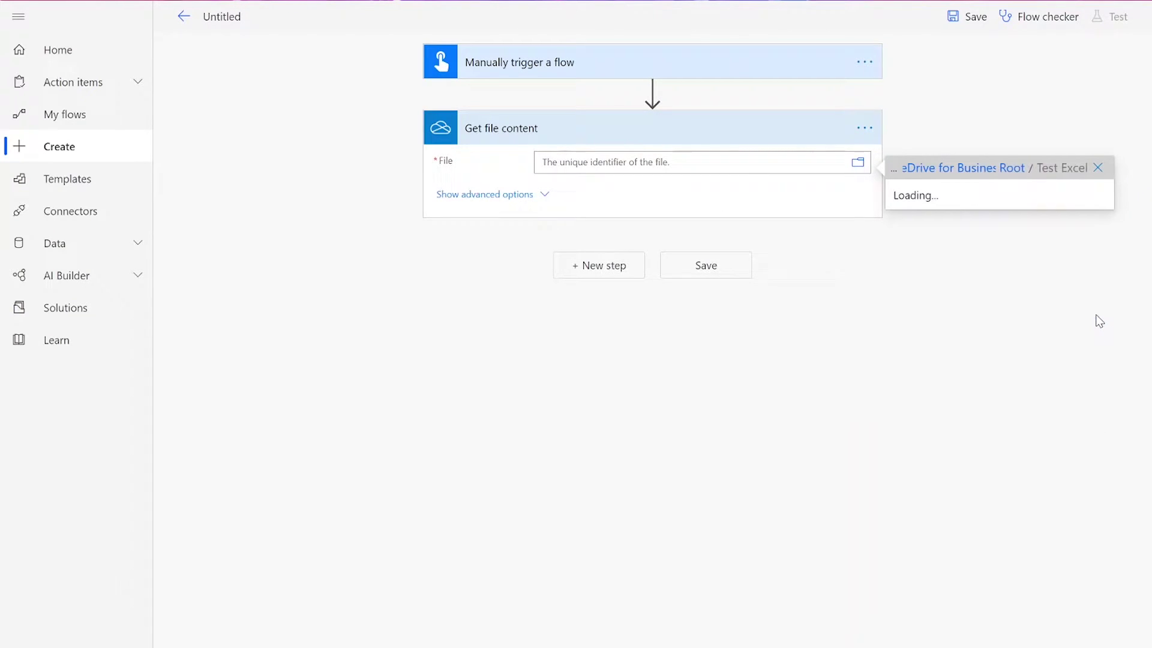
click(1035, 211)
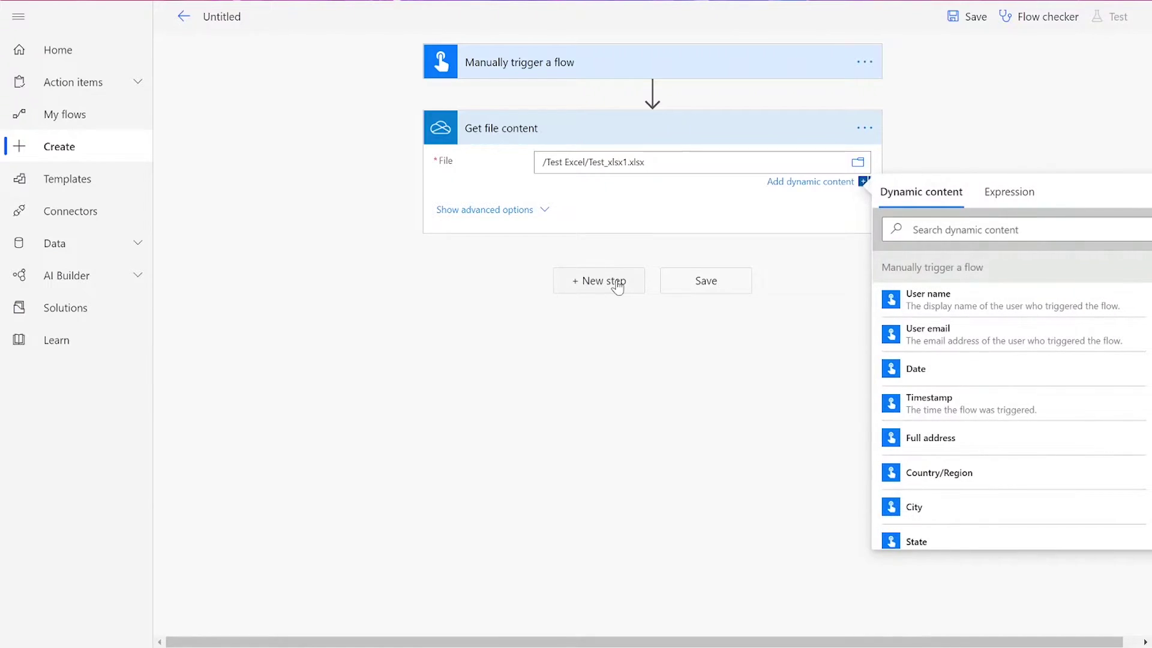
click(618, 287)
- Add Cloudmersive Document Conversion's 'Get rows and cells from a Excel XLSX spreadsheet, worksheet' action
text(cloudmer)
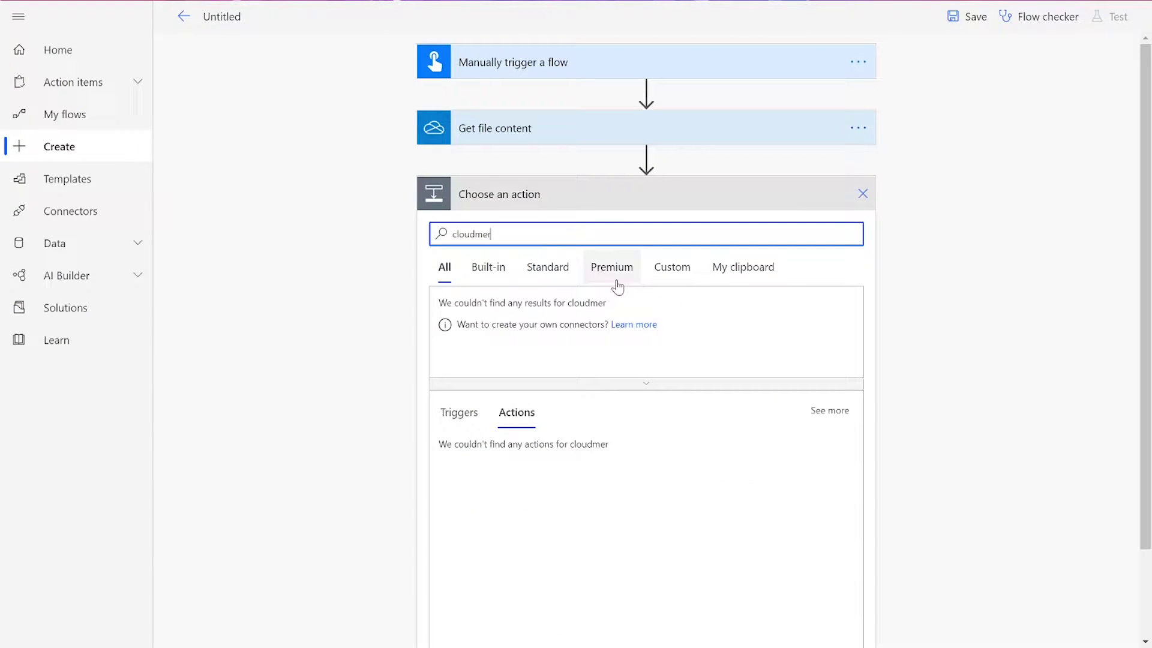
click(463, 316)
text(get )
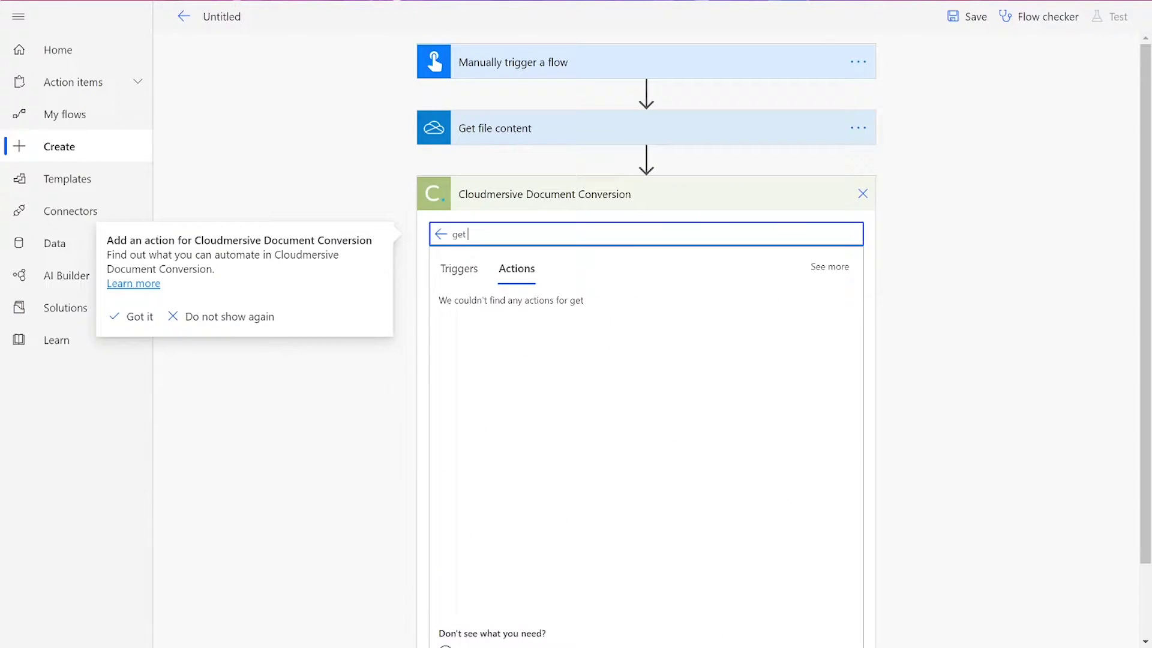
text(rows)
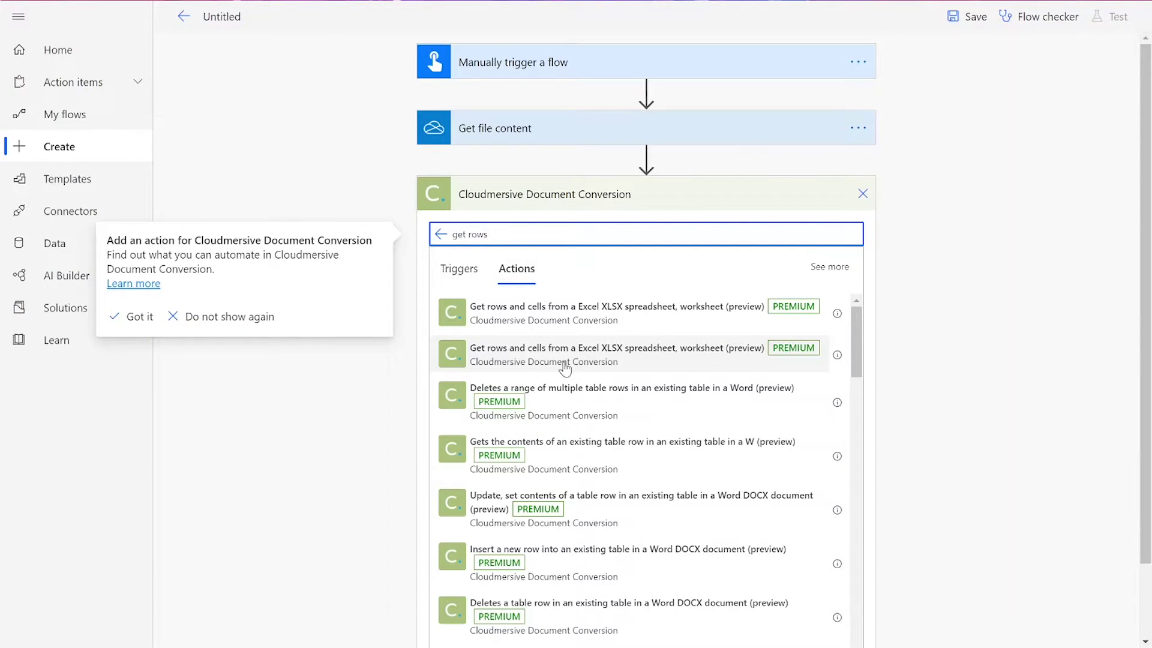
click(564, 362)
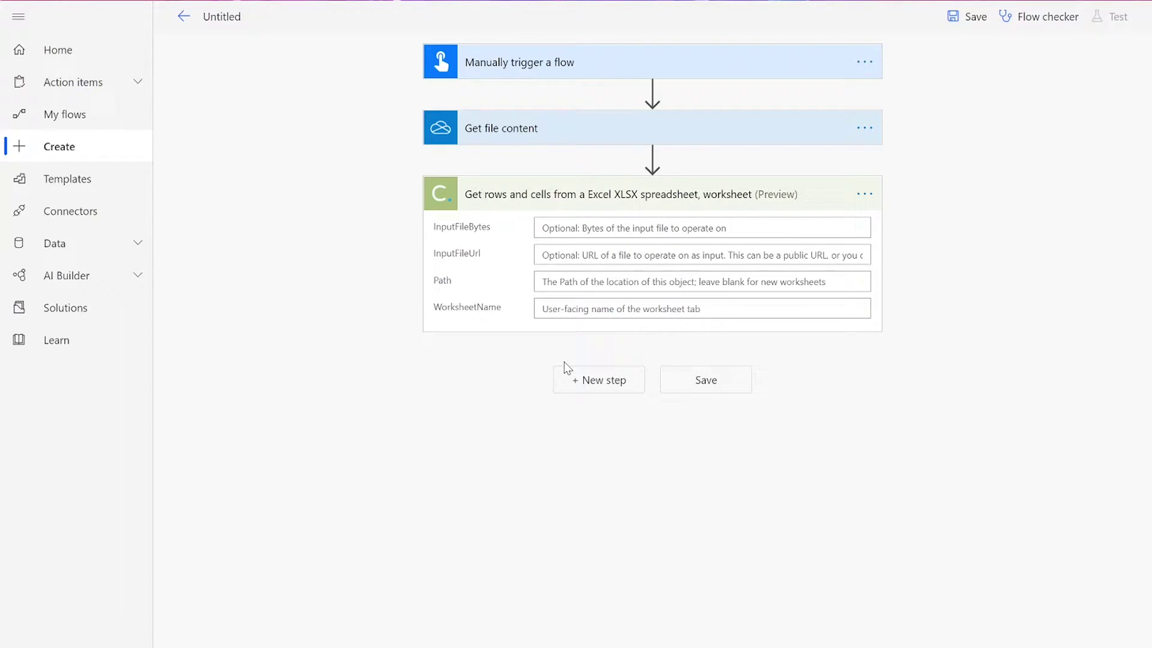
- Set the Cloudmersive step's InputFileBytes to File content and WorksheetName to Test1
click(702, 228)
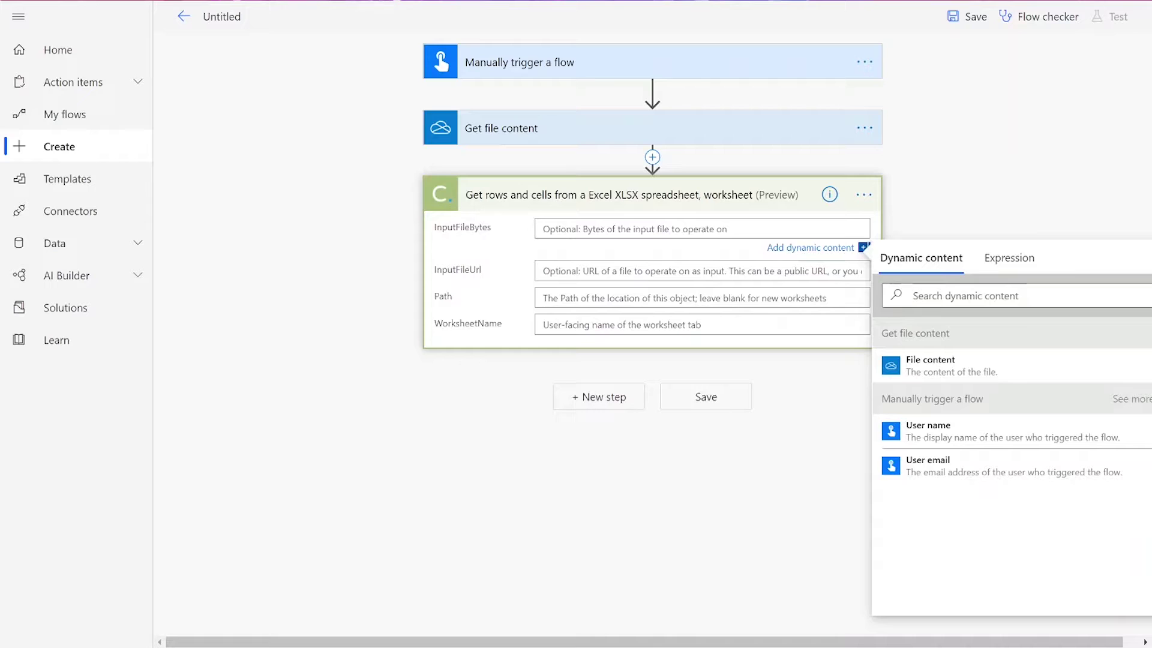
click(987, 365)
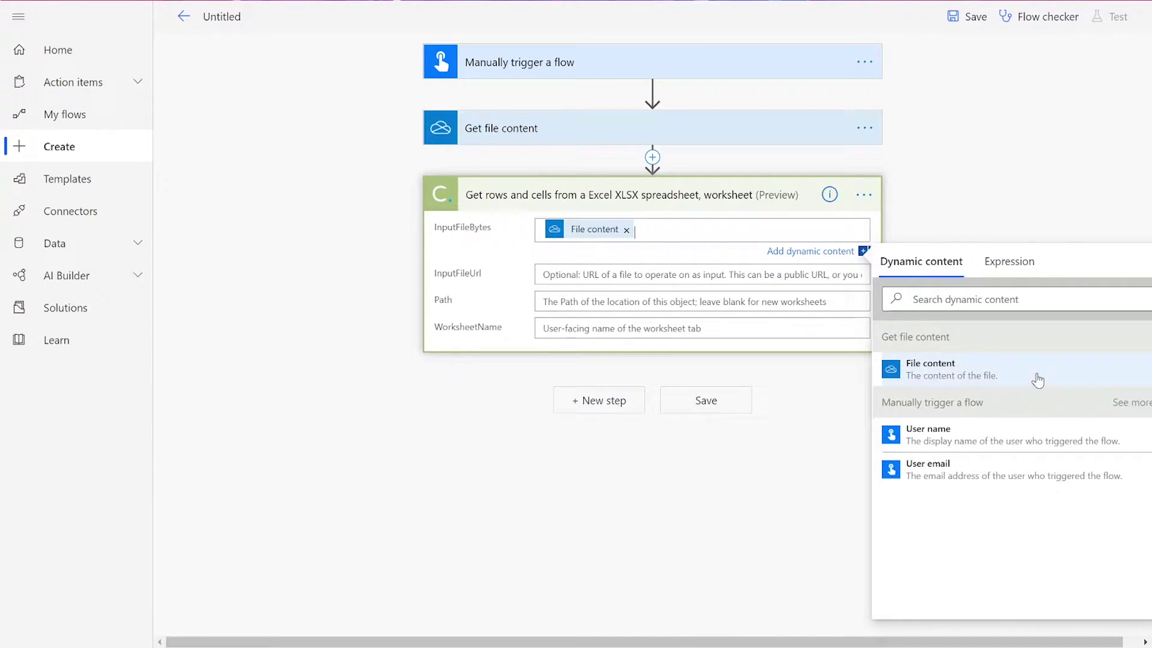
click(760, 332)
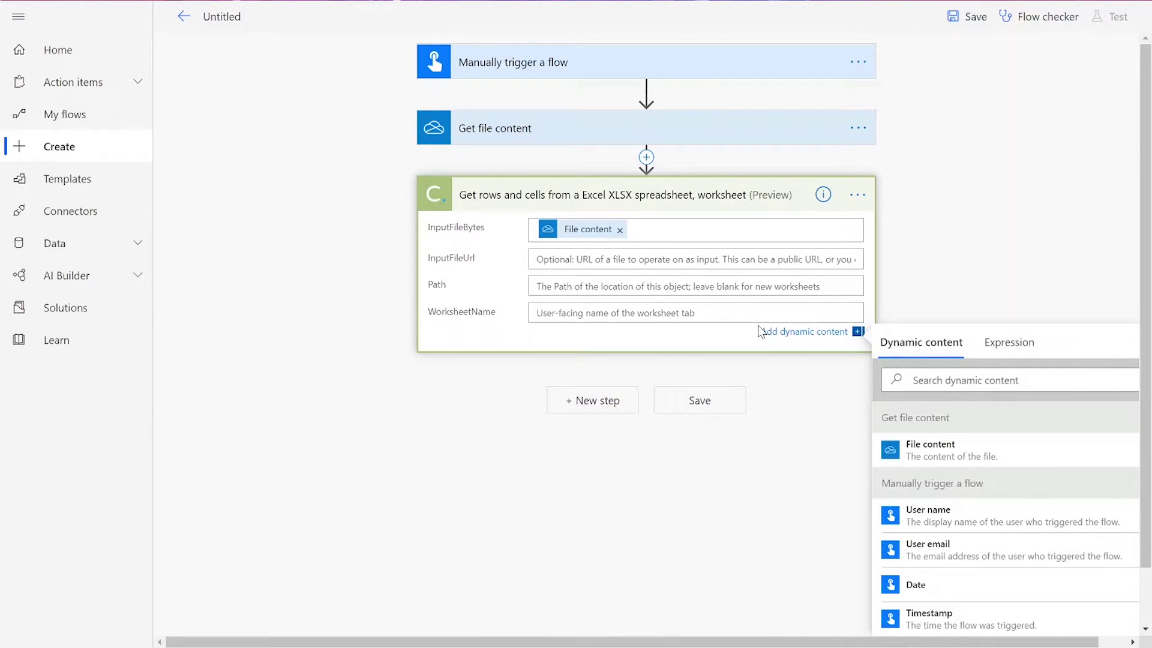
text(Test1)
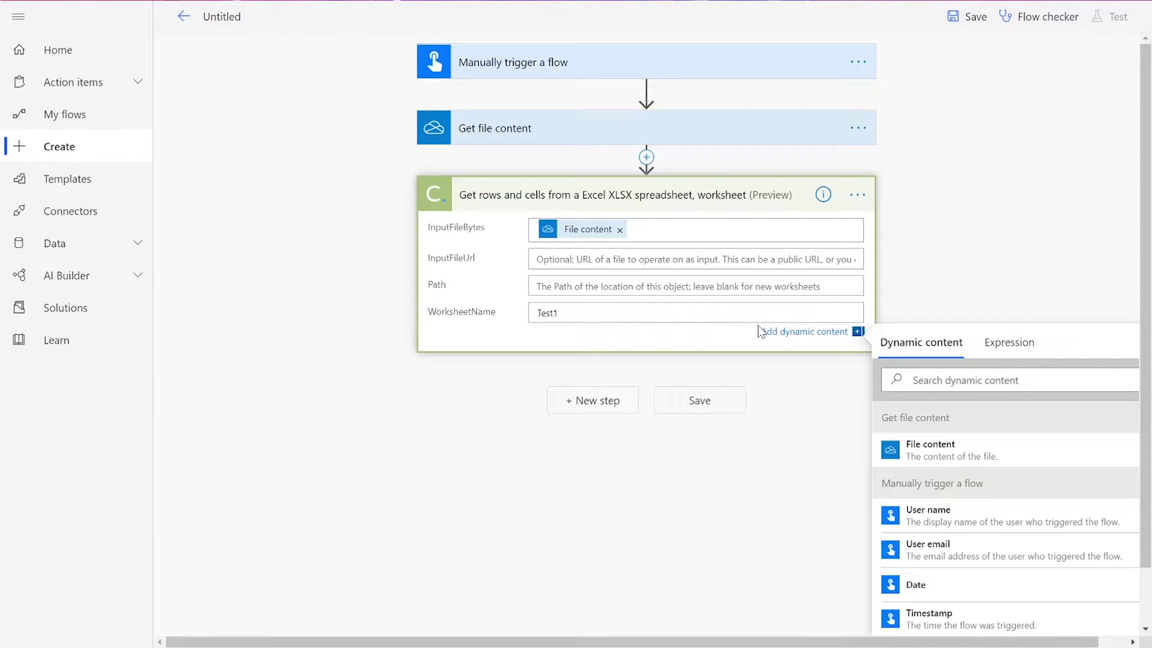
click(621, 405)
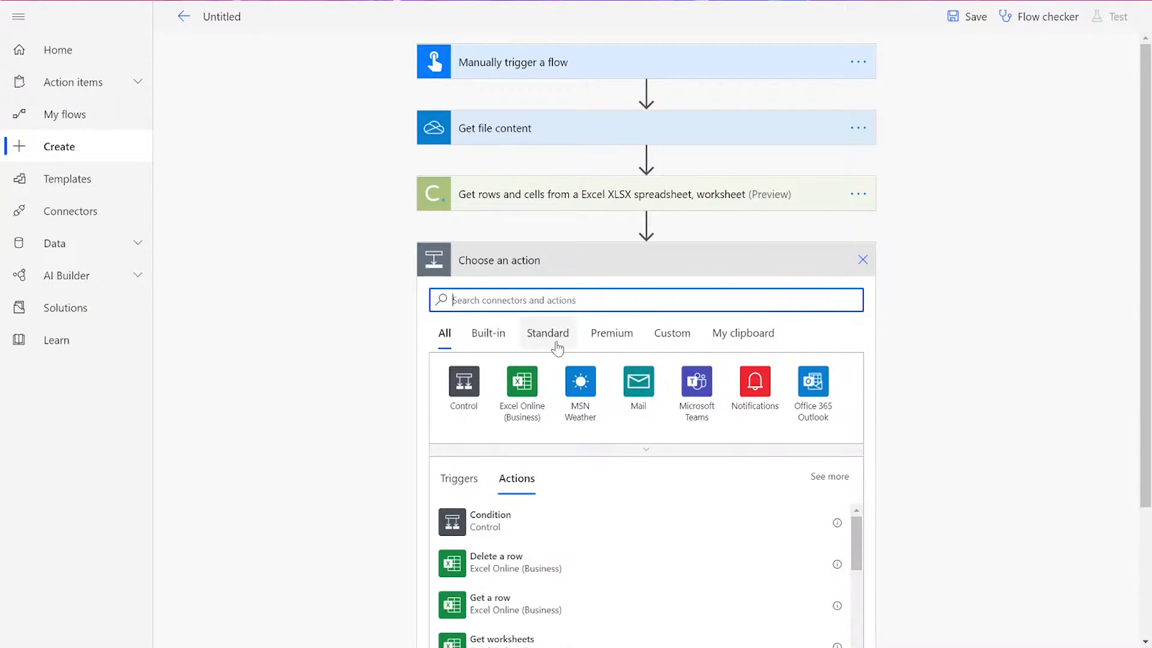
- Add an Apply to each loop over the spreadsheet's Rows output
click(476, 404)
click(546, 430)
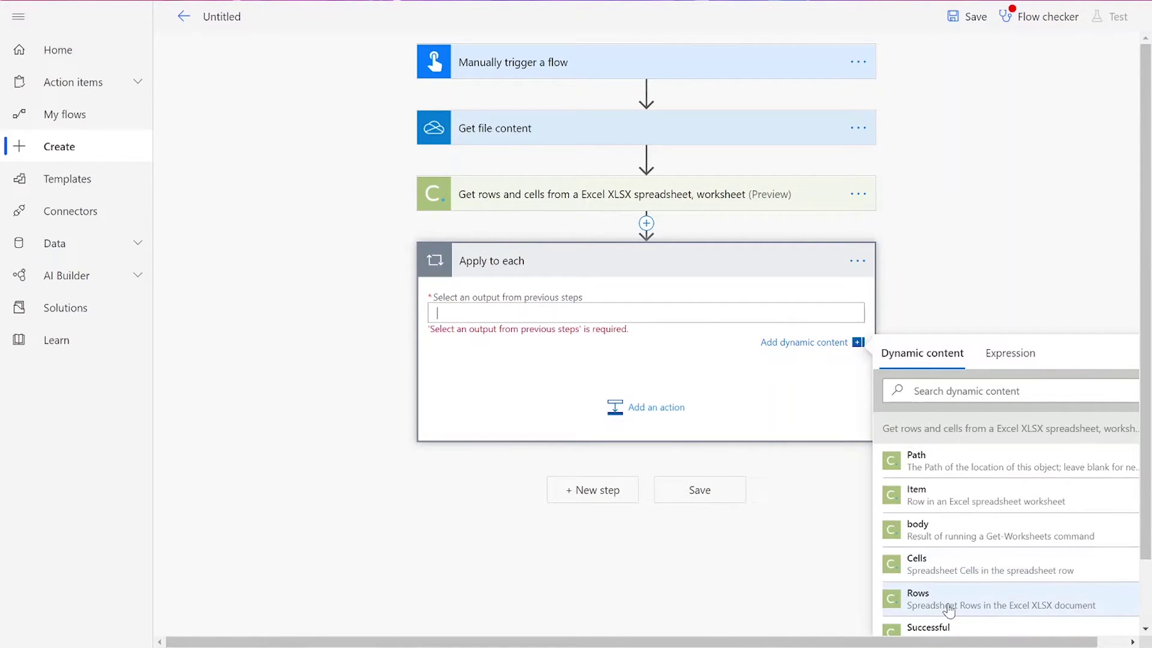
click(948, 606)
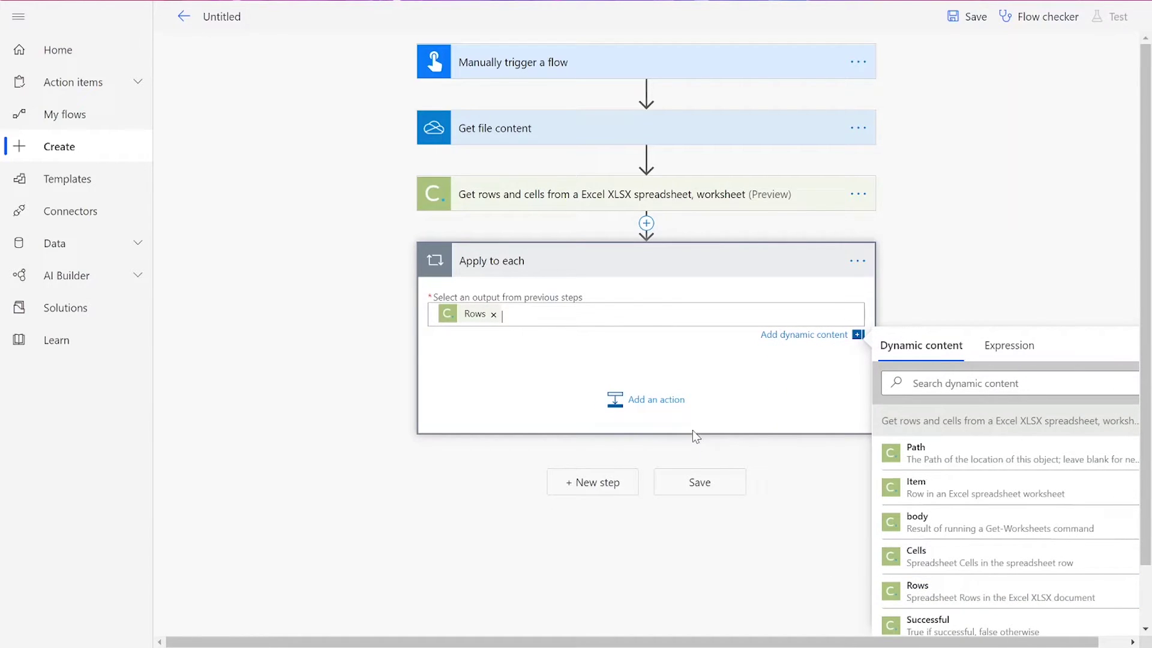
- Nest a second Apply to each loop over each row's Cells
click(653, 400)
click(466, 486)
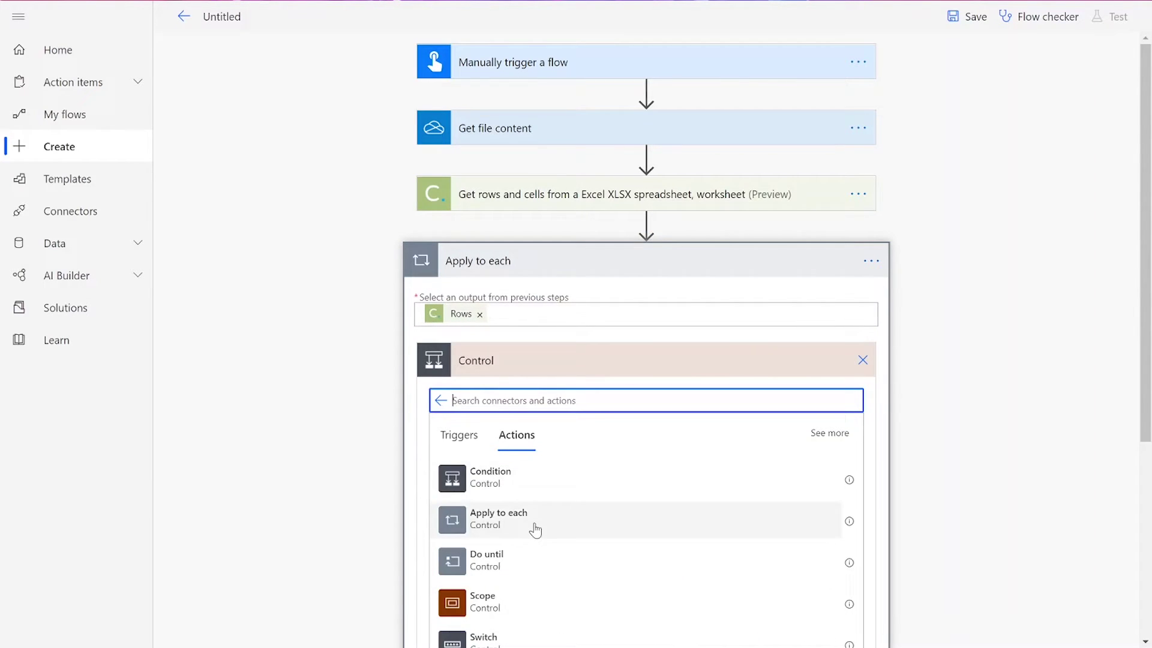
click(535, 529)
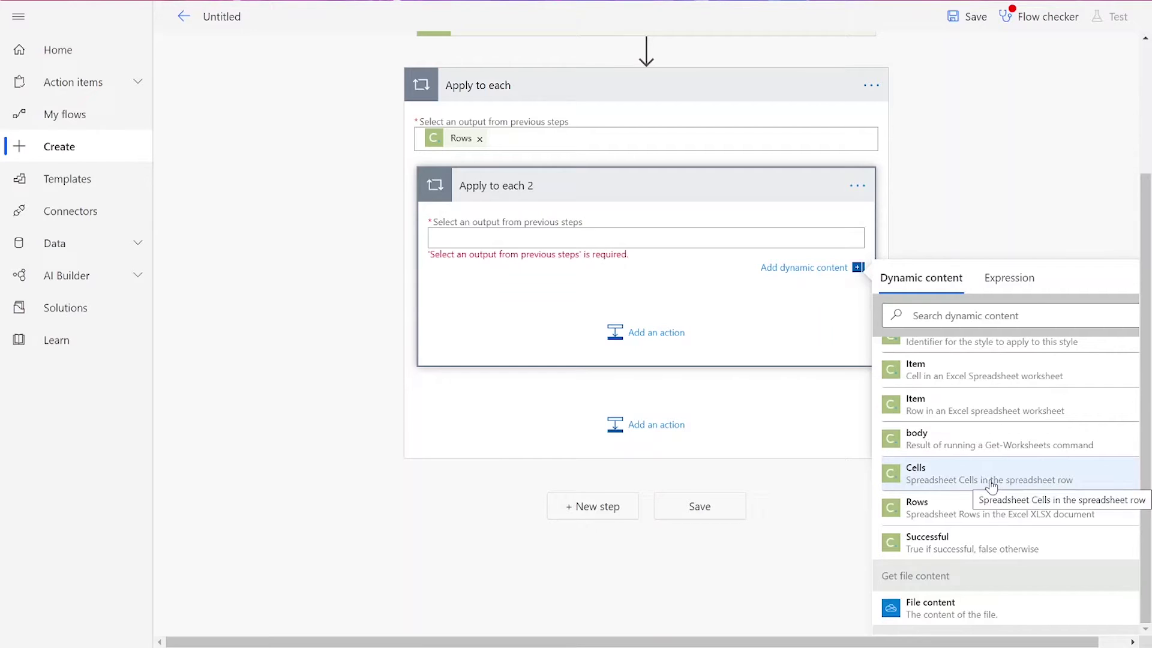
click(991, 485)
click(650, 336)
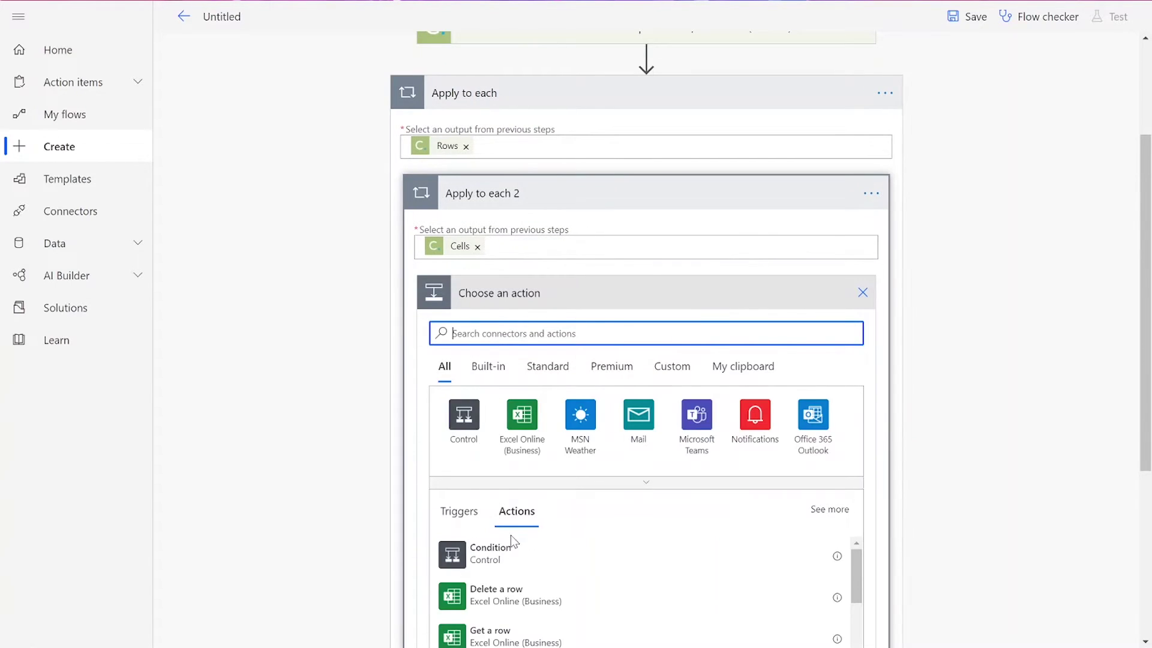
- Add a Condition inside the cells loop testing TextValue is equal to 1A
click(517, 561)
click(516, 341)
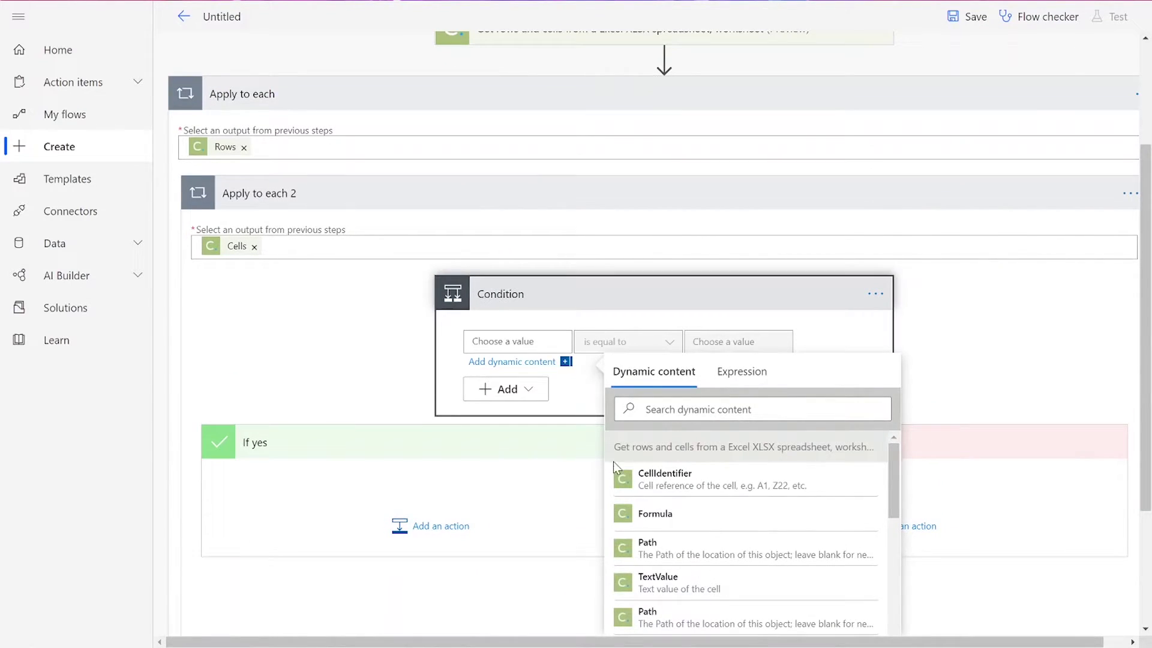
click(690, 577)
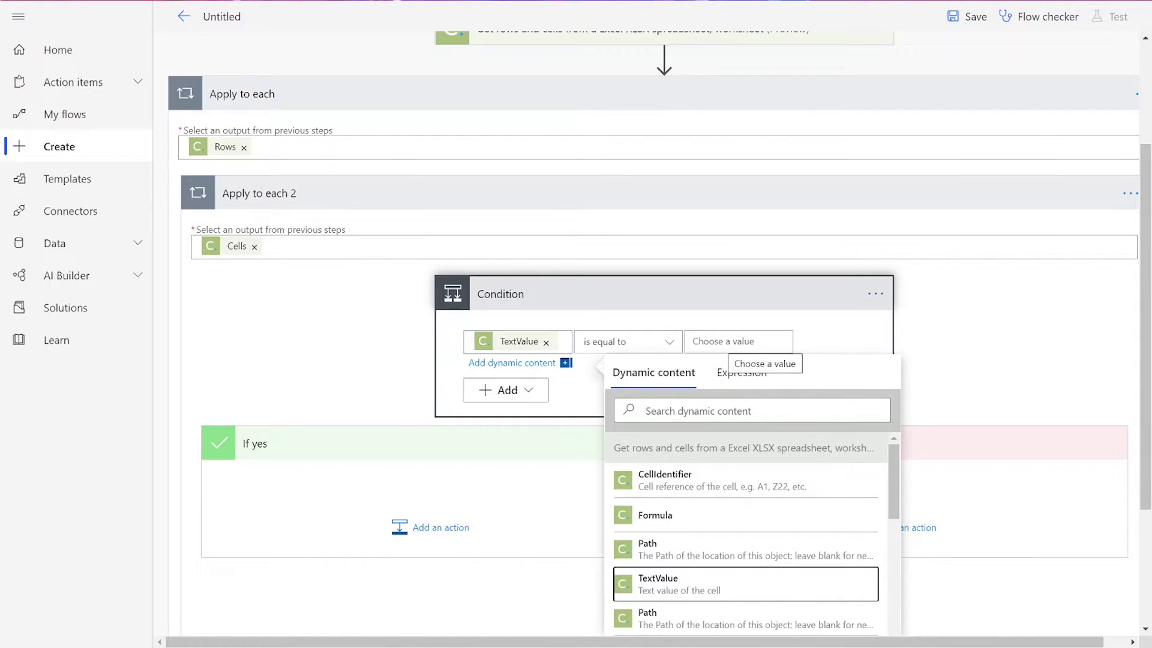
click(738, 342)
text(1A)
click(660, 393)
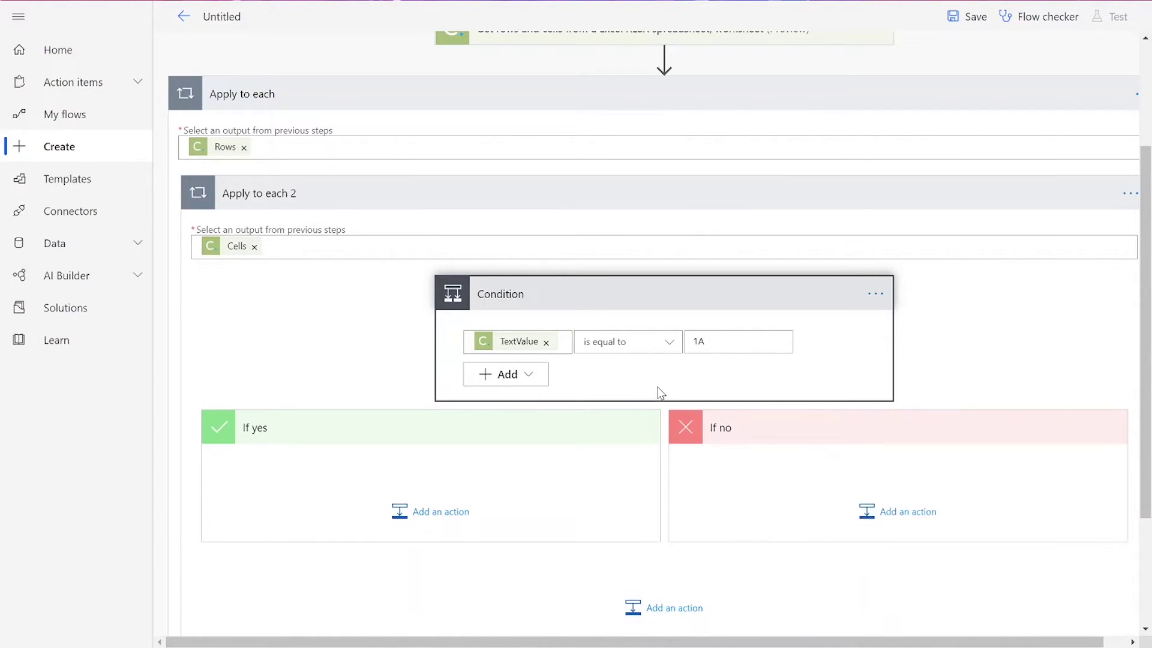
scroll(659, 393, down, 3)
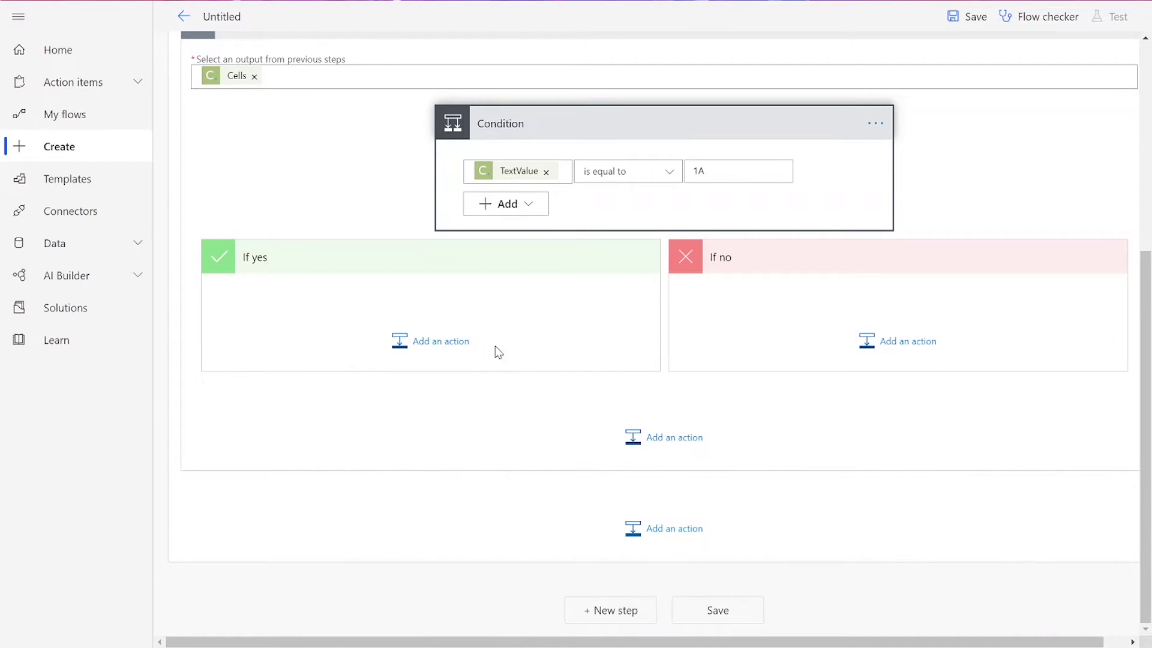
- Add Cloudmersive's 'Set, update cell contents in an Excel XLSX spreadsheet, worksheet by cell' under If yes
click(456, 341)
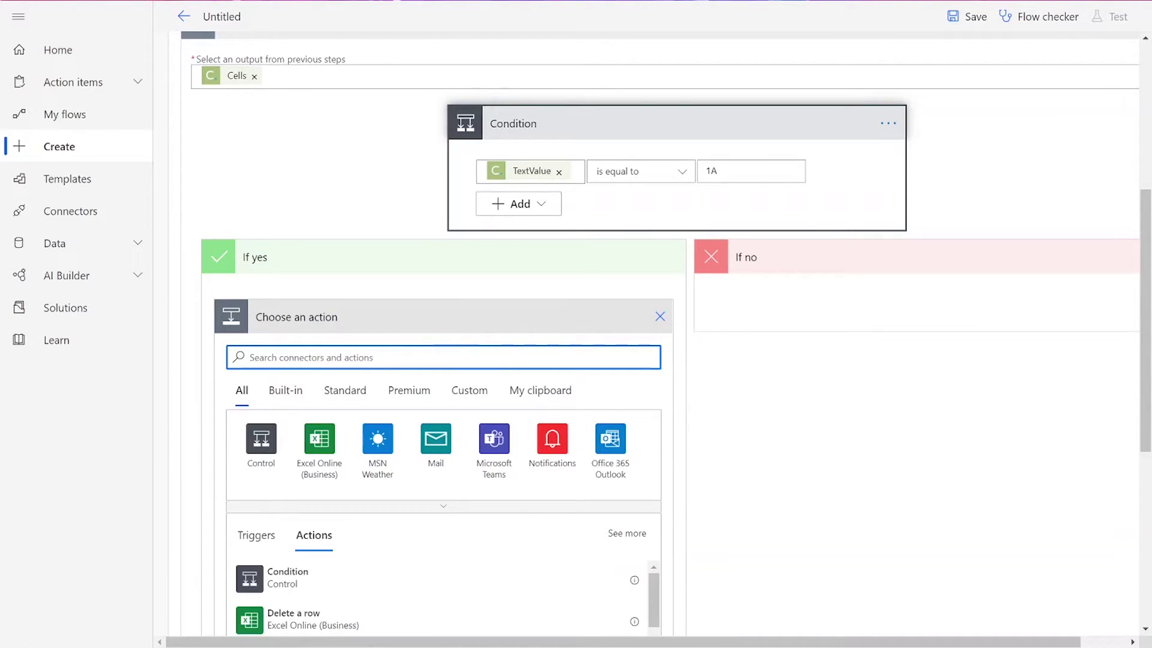
text(clou)
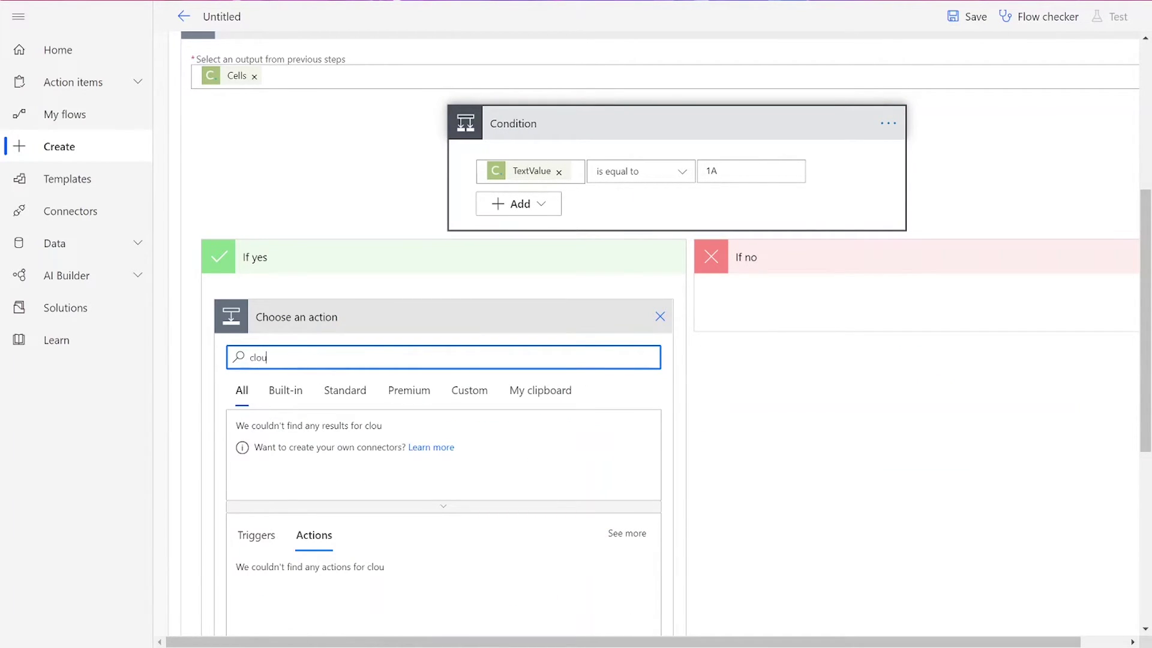
text(dmersive)
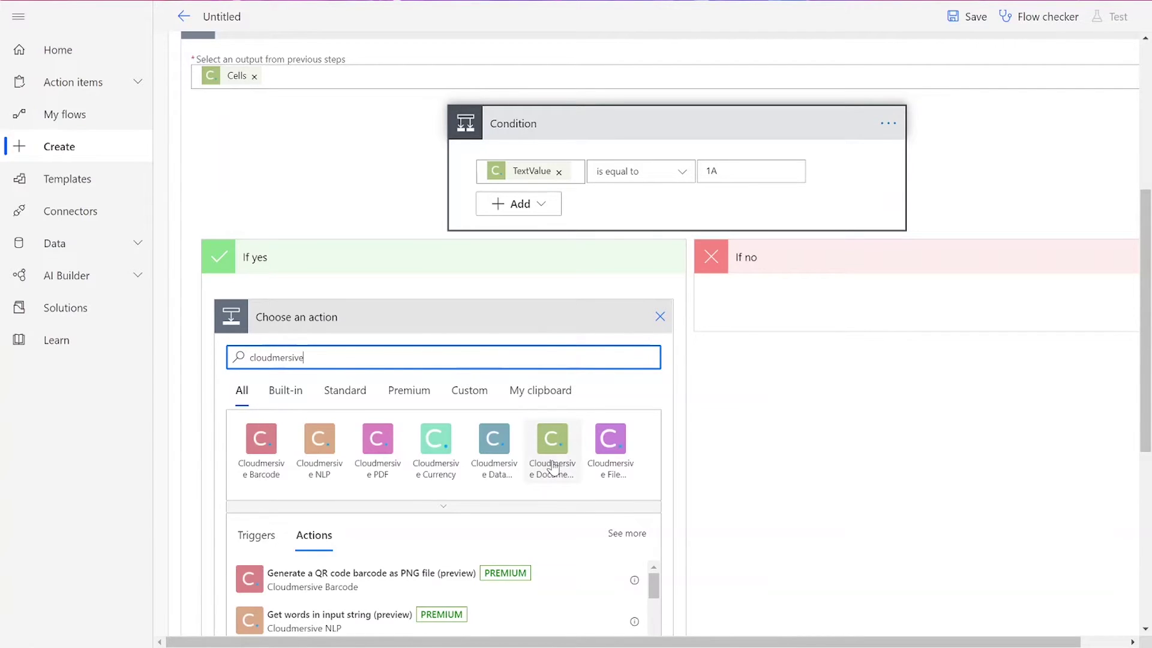
click(553, 456)
text(set)
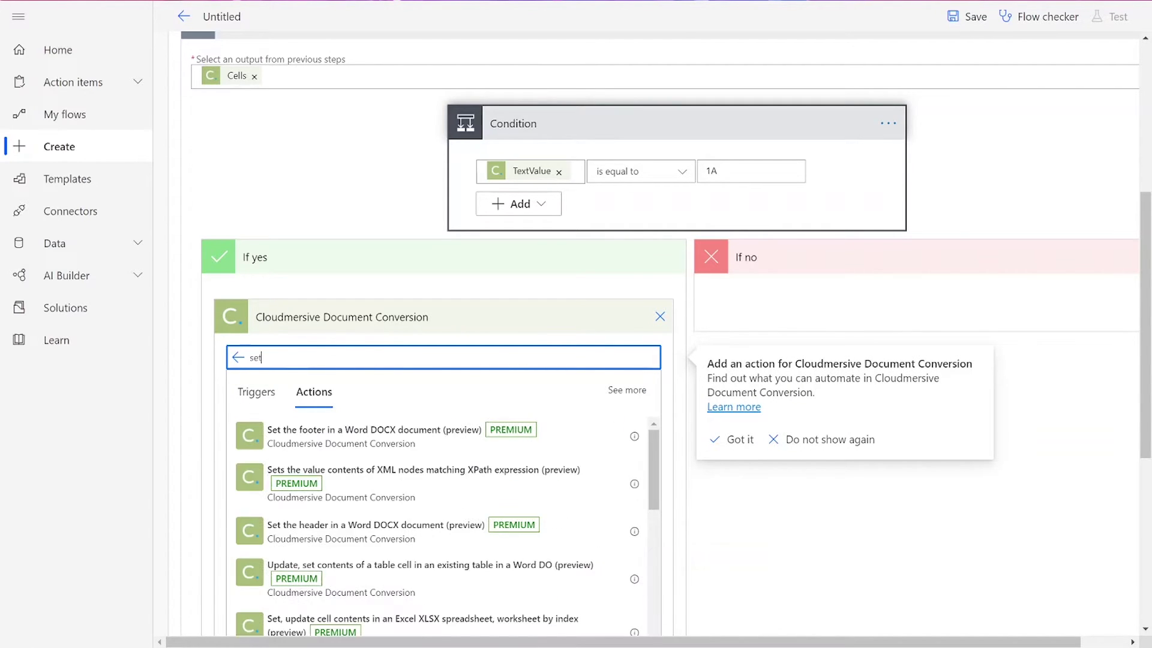
text(, update)
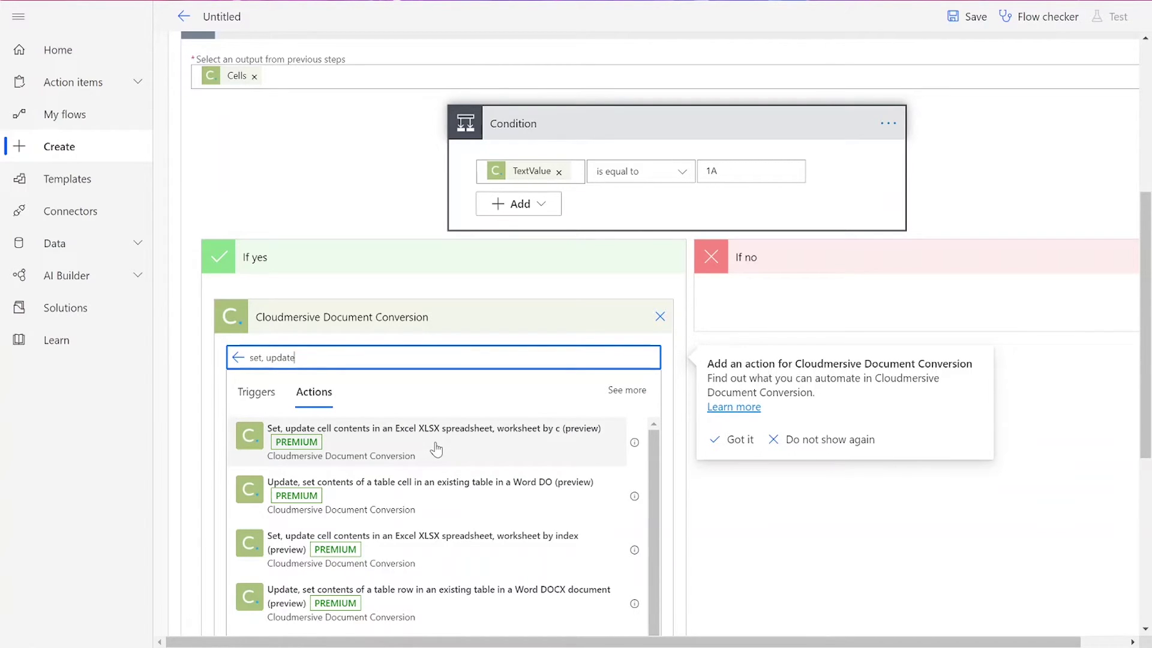
click(436, 449)
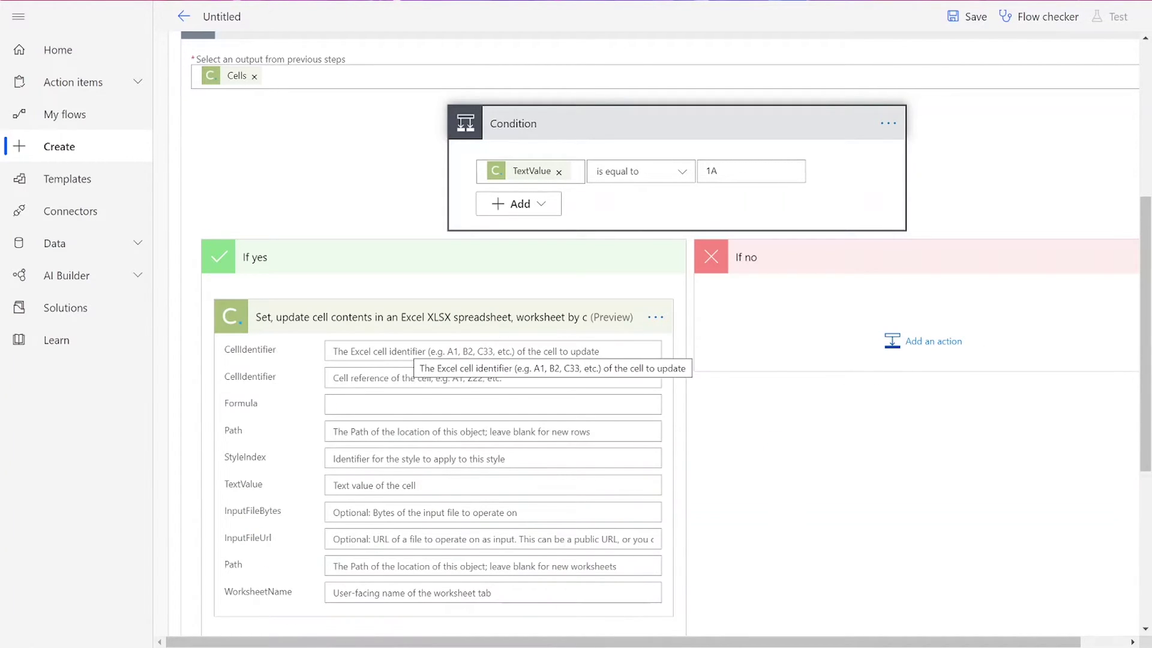
- Fill the set-cell action: CellIdentifier, TextValue HelloWorld, File content bytes, worksheet Test1
click(436, 351)
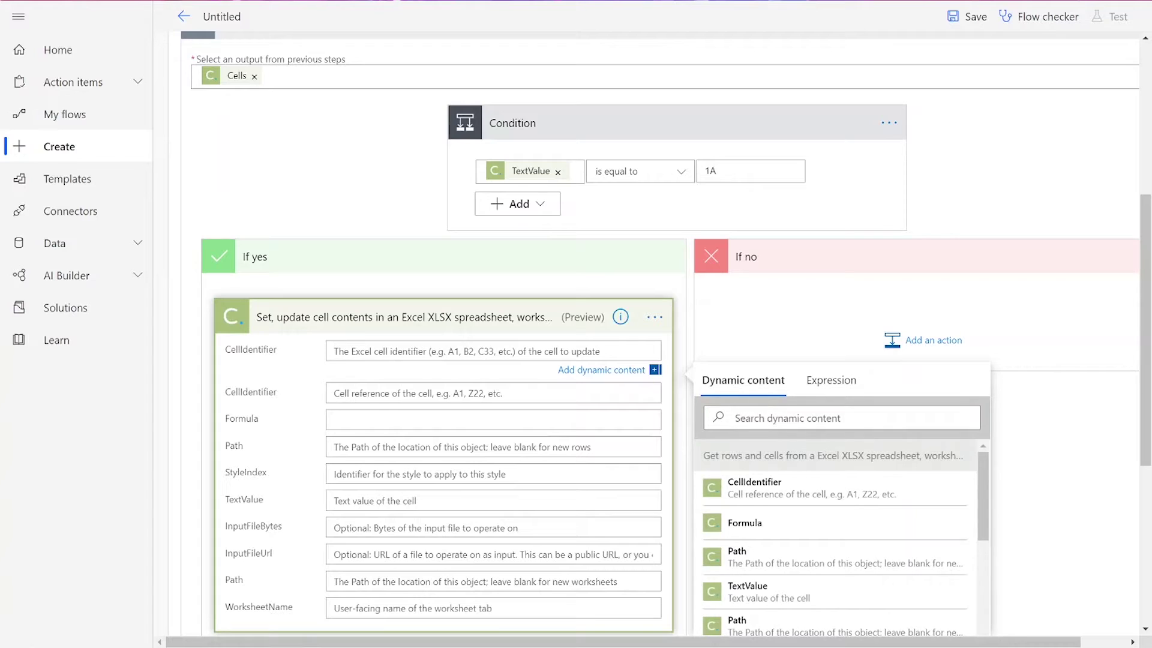
click(795, 482)
click(420, 501)
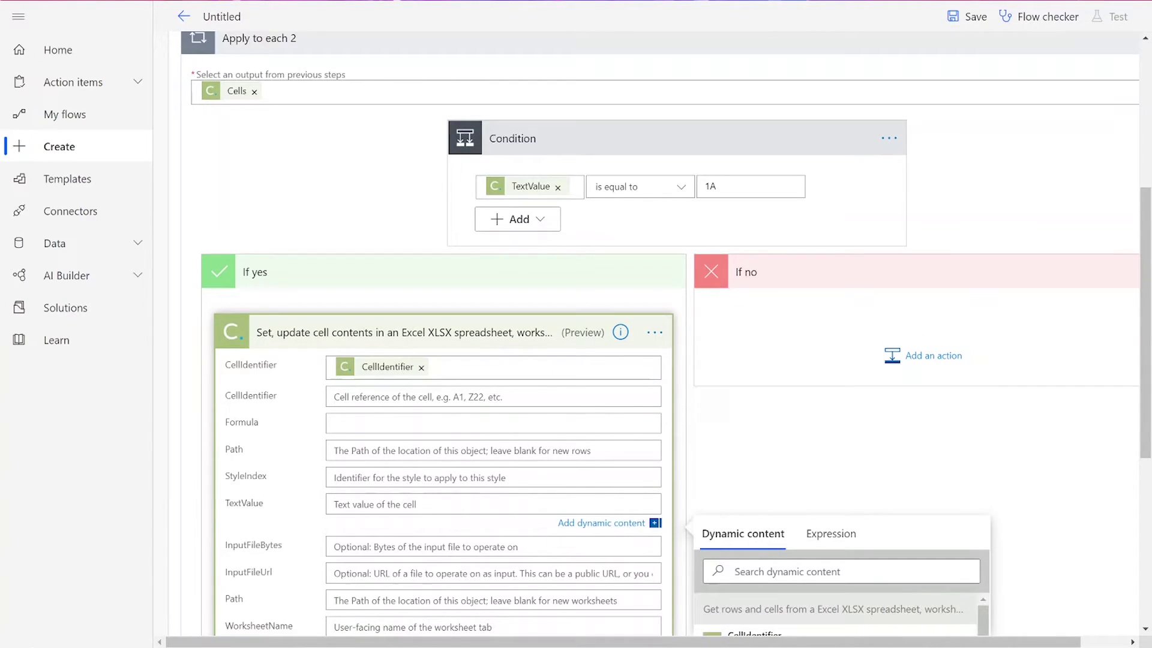
text(HelloWorld)
scroll(660, 336, down, 5)
click(480, 275)
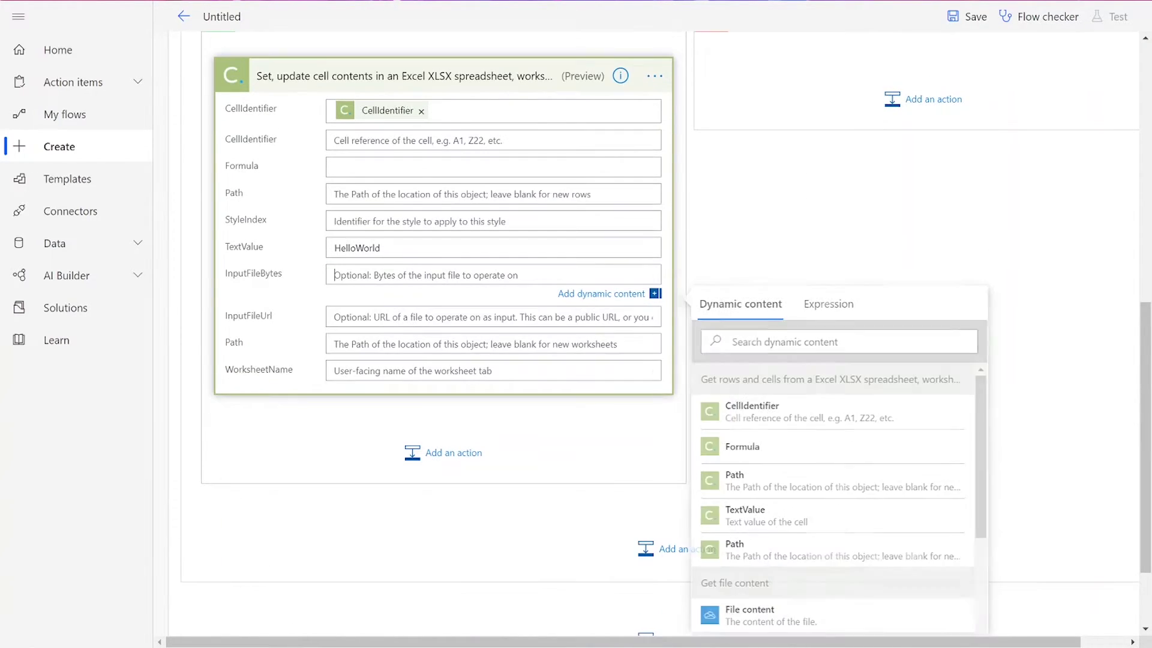
click(771, 618)
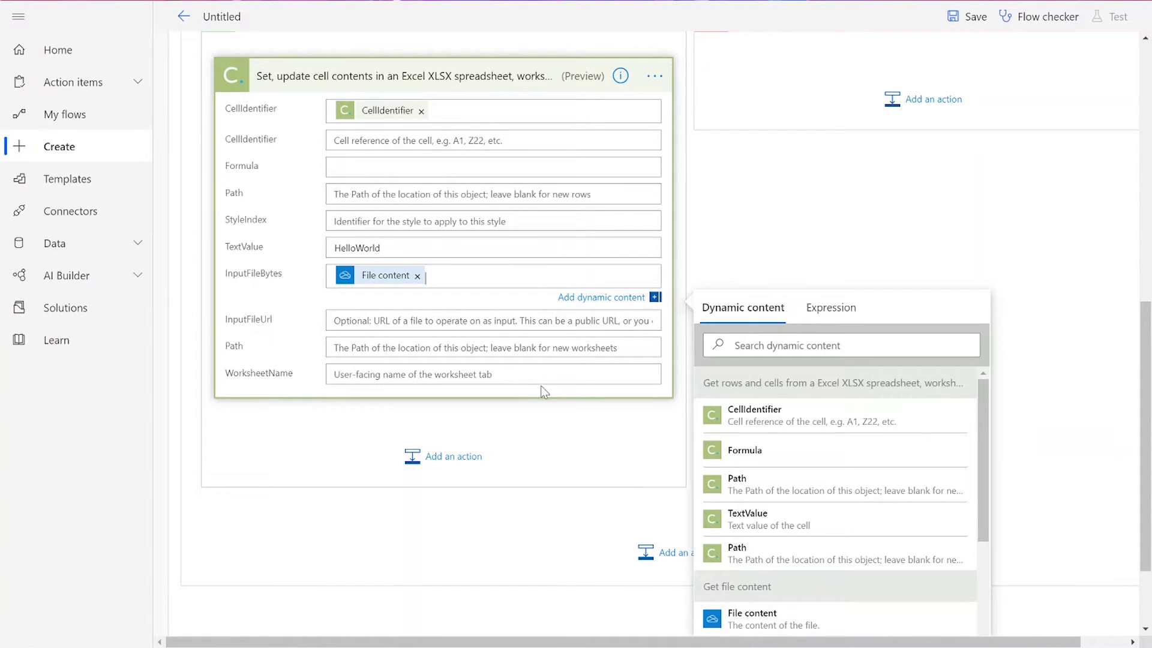
click(420, 374)
text(Te)
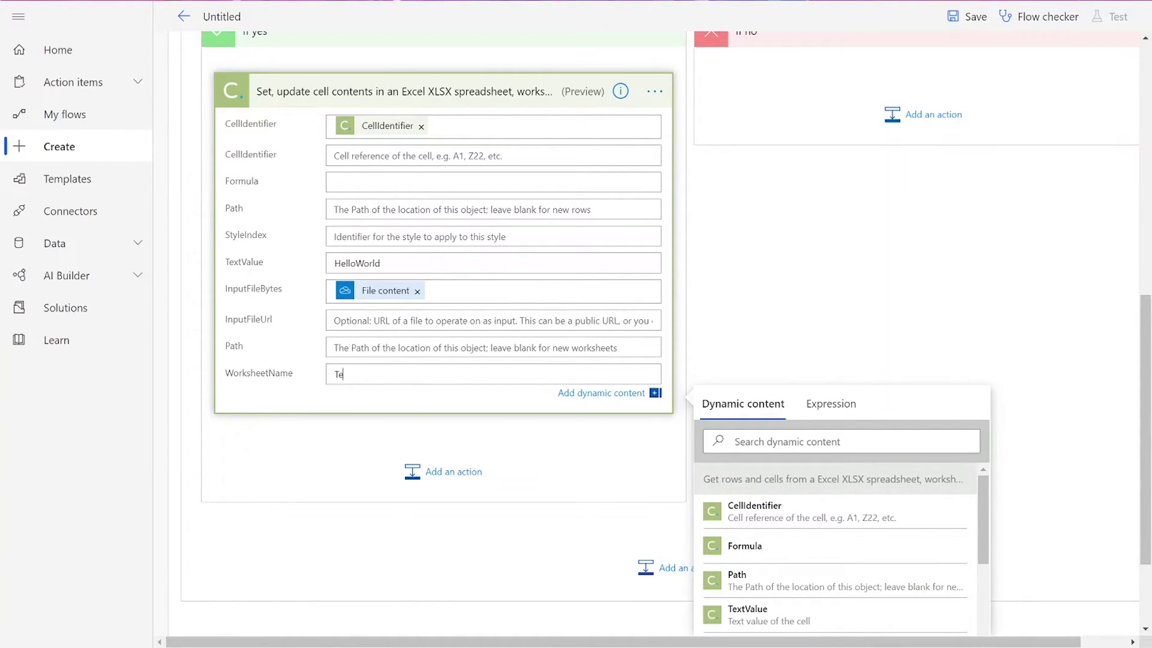
text(st1)
click(558, 466)
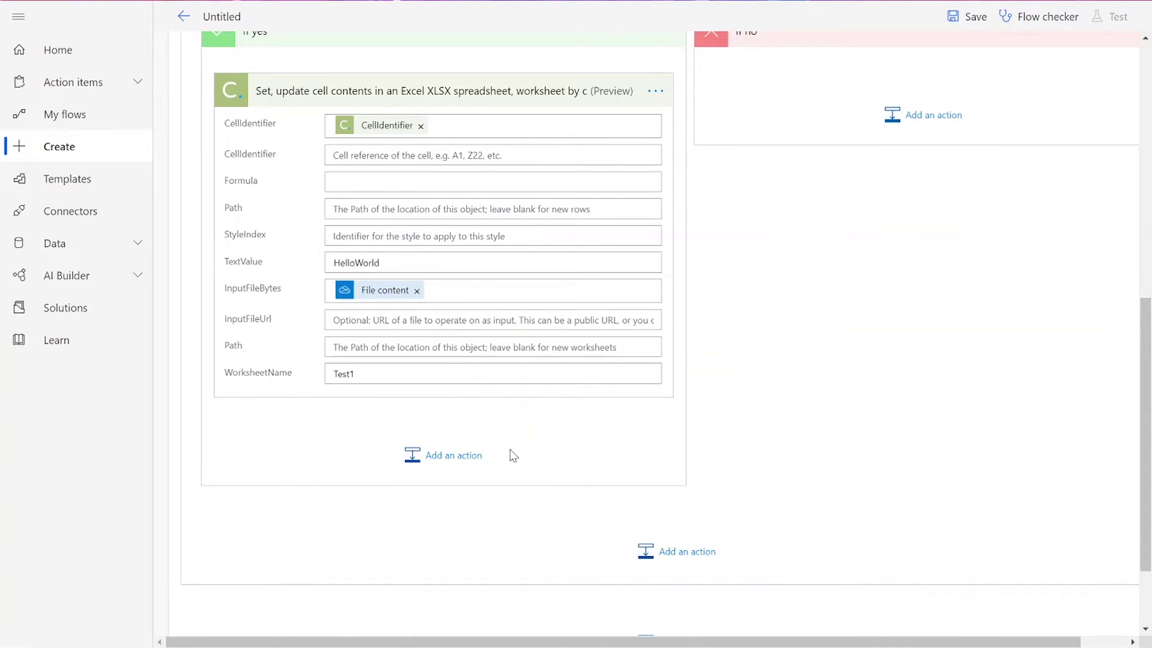
- Add Cloudmersive 'Finish editing document' with InputFileUrl set to EditedDocumentURL
click(470, 456)
text(cloudmer)
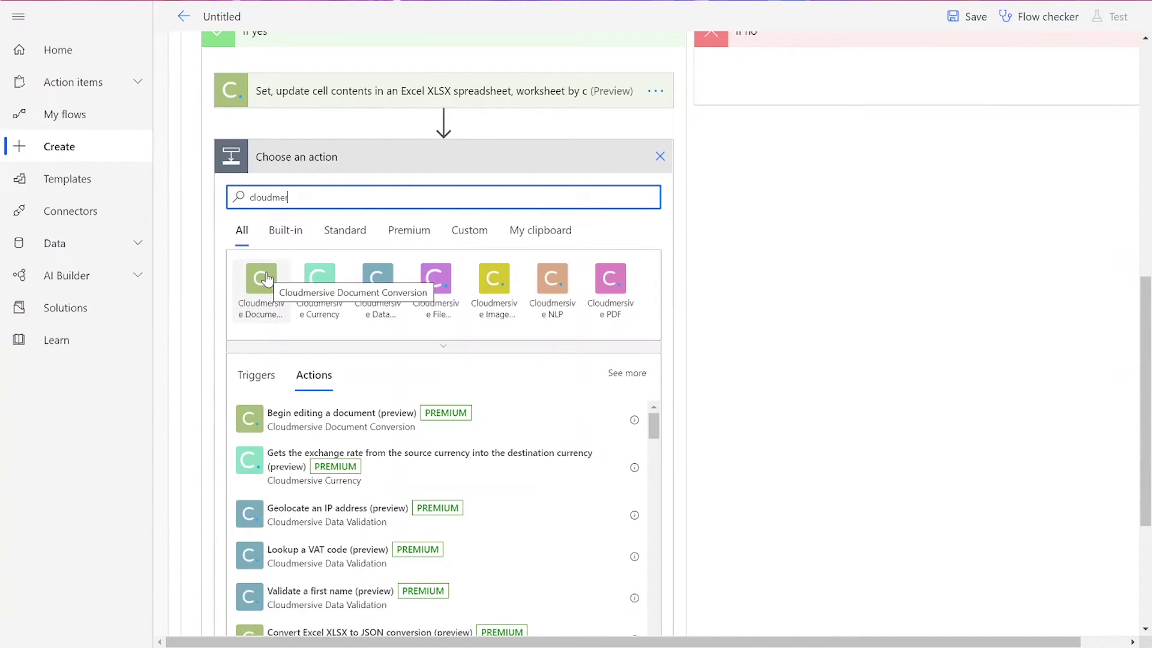
click(257, 277)
text(finish editing)
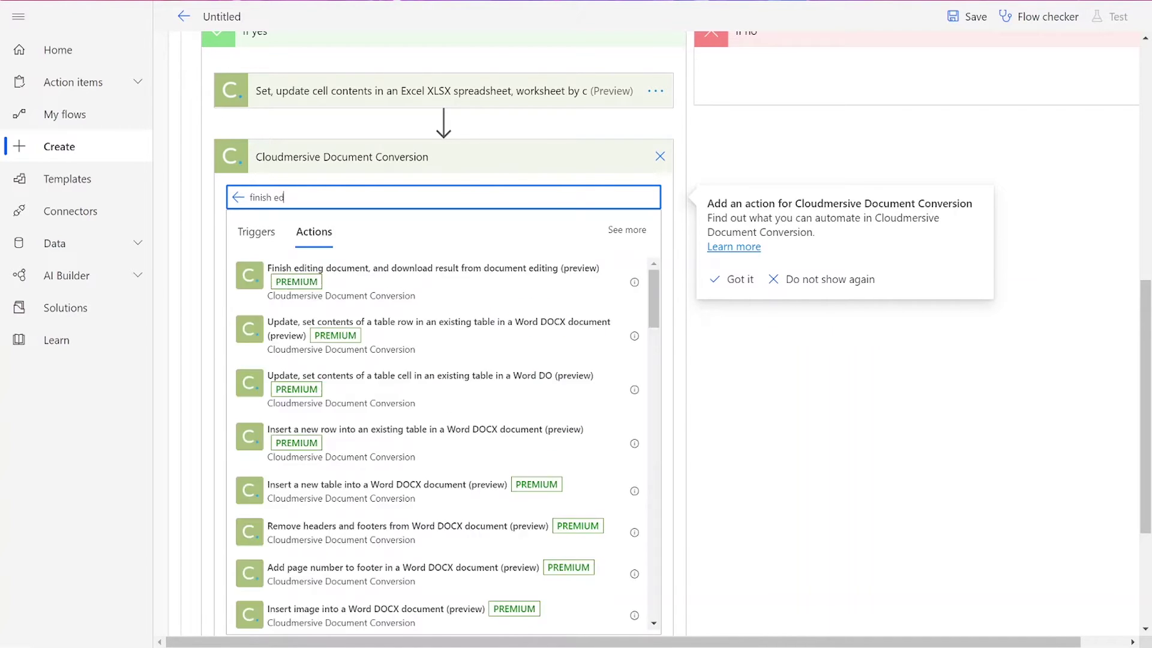
click(425, 289)
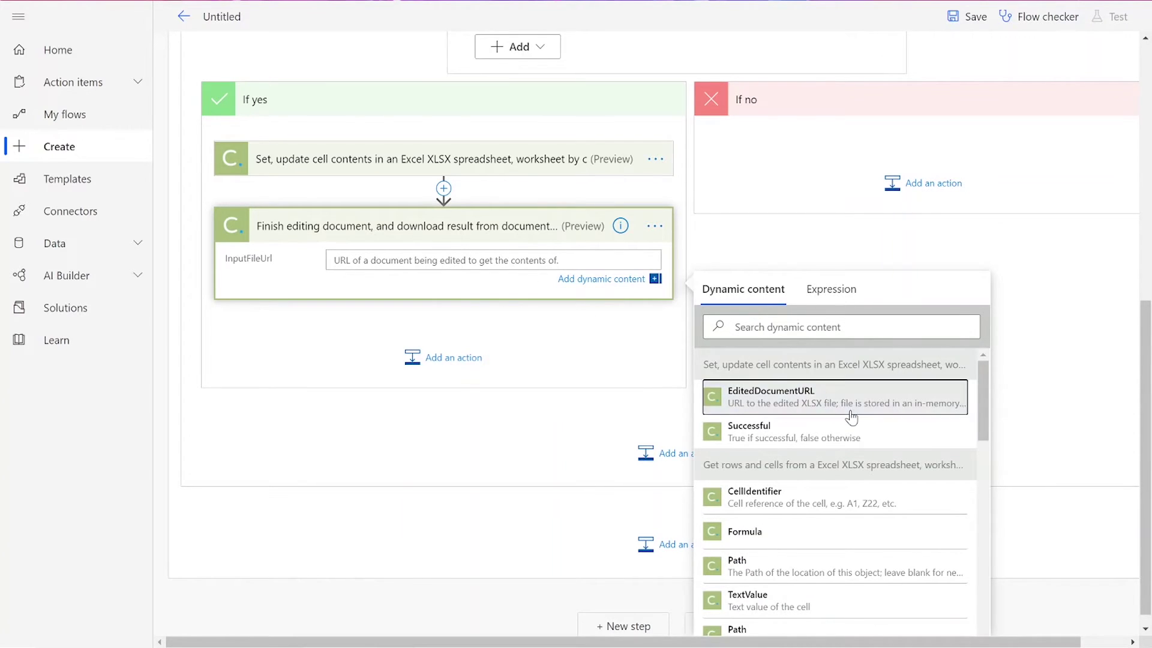
click(850, 411)
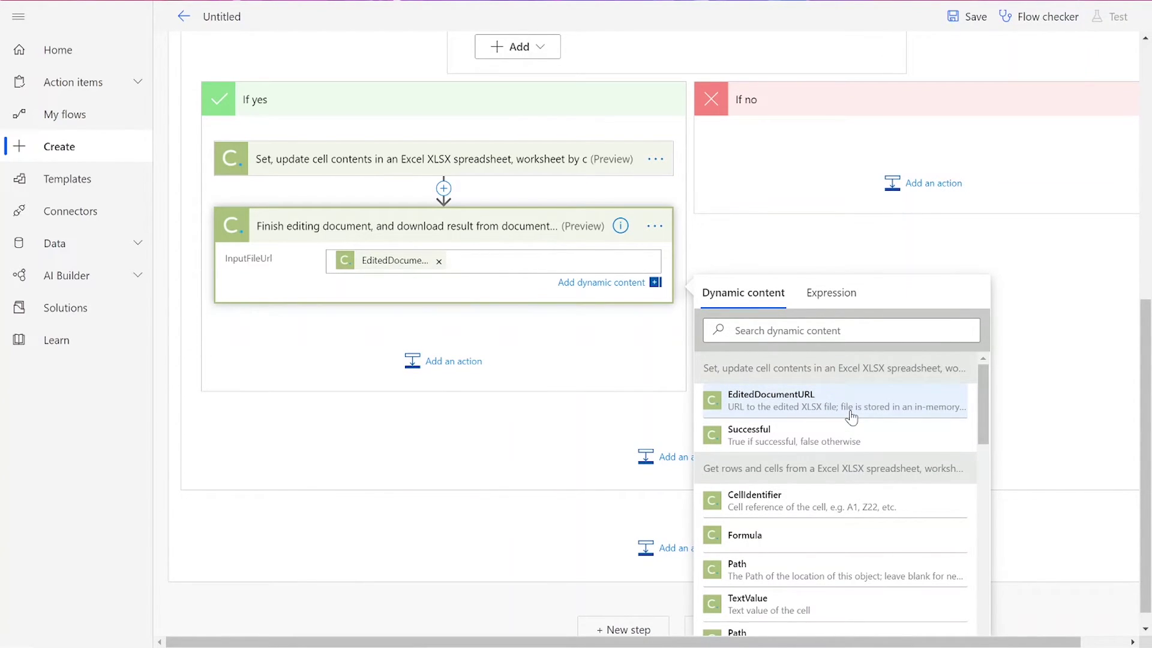
- Add a OneDrive Create file step saving OutputContent as output.xlsx in the root folder
click(480, 363)
text(cr)
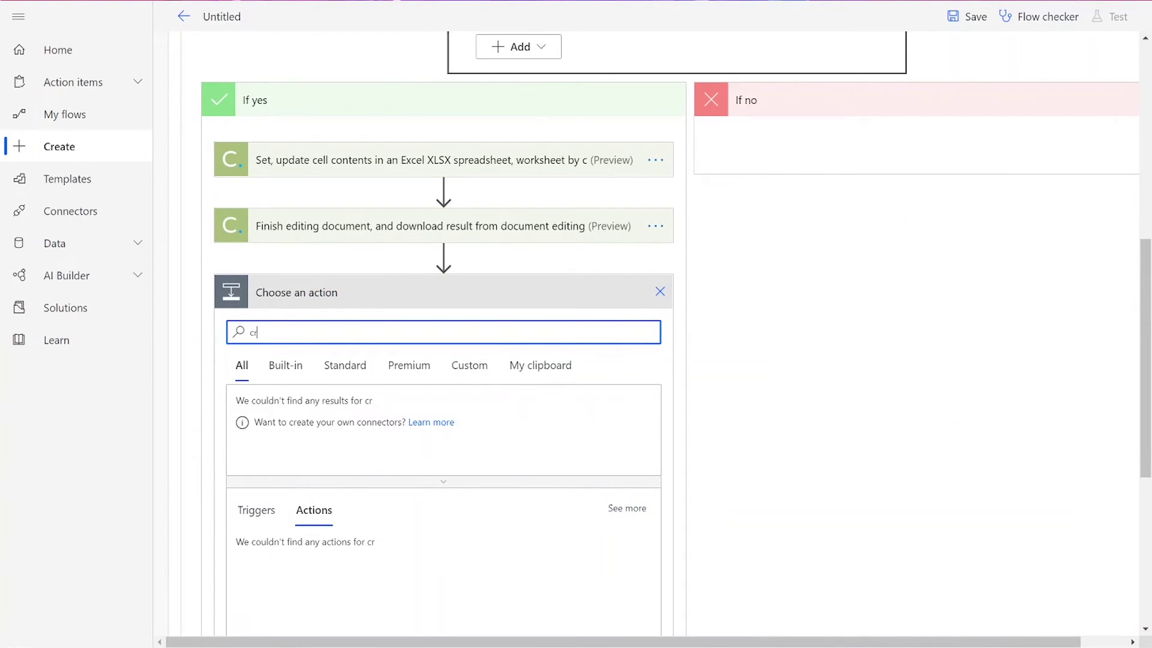
text(eate)
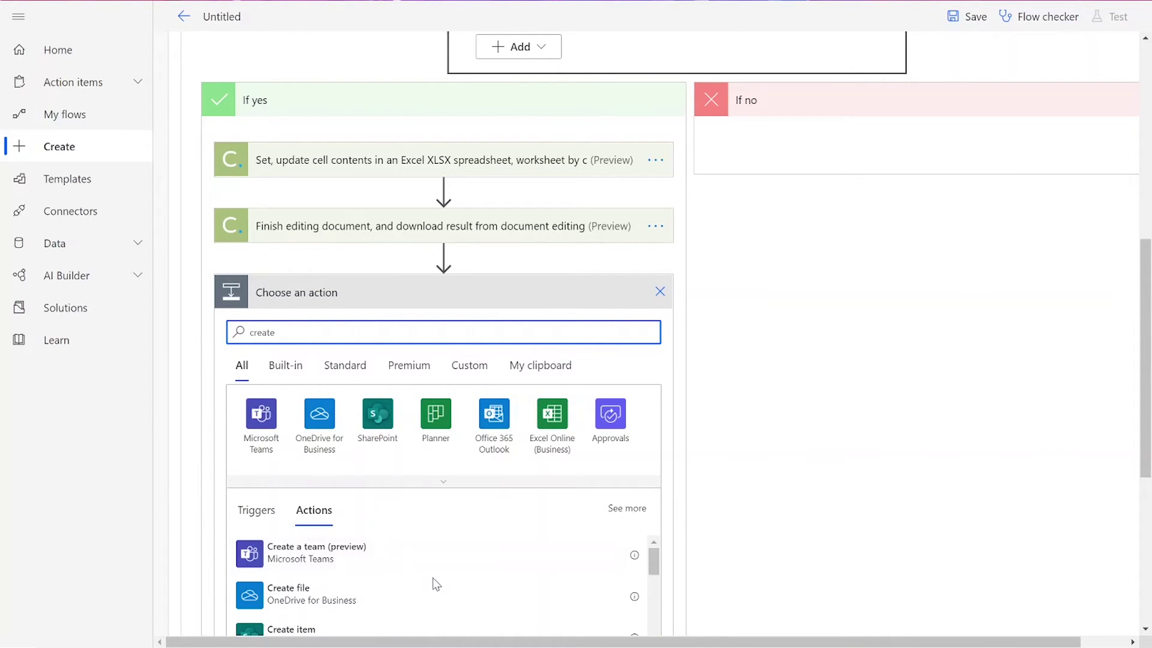
click(441, 601)
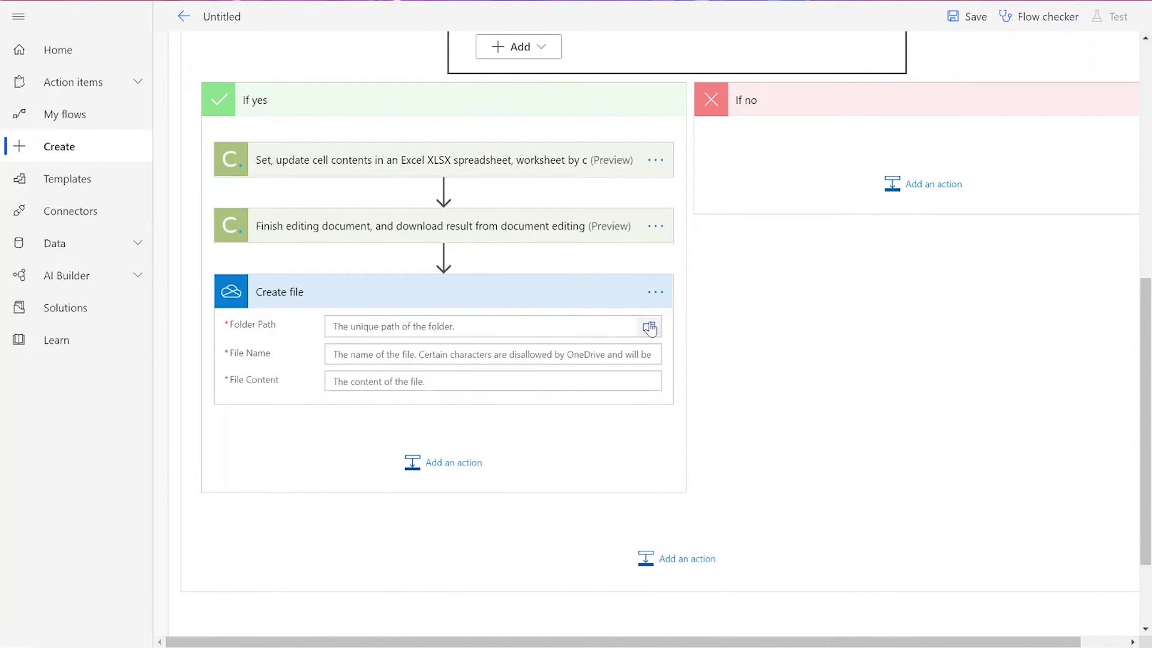
click(649, 328)
click(717, 375)
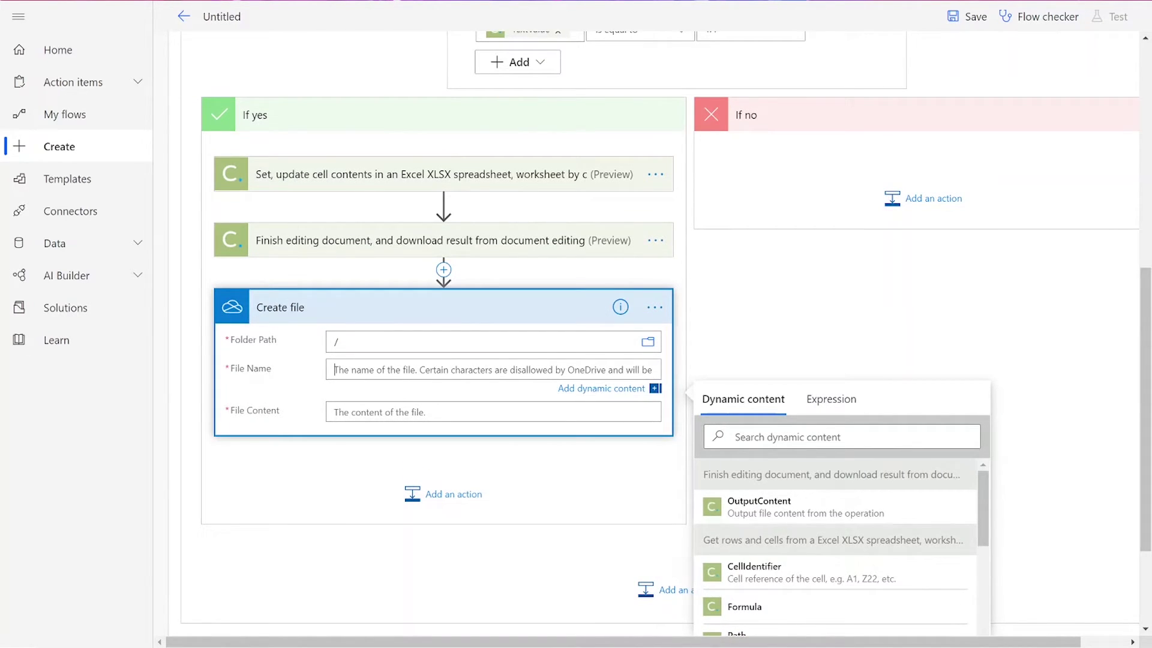
text(output)
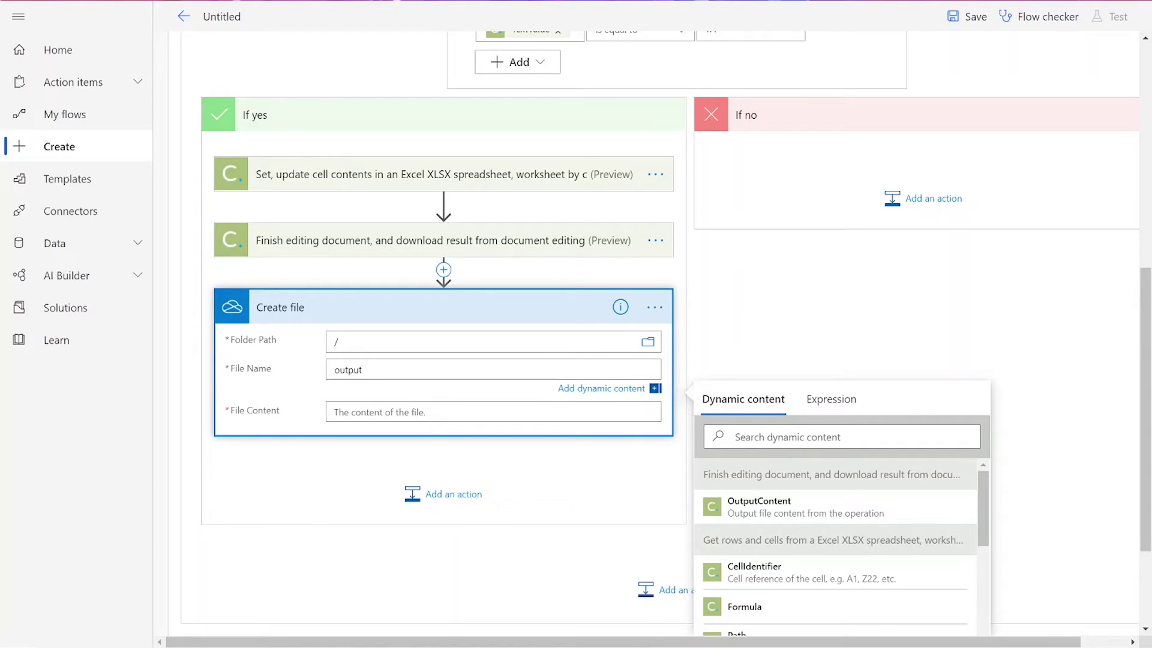
text(.xlsx)
click(478, 406)
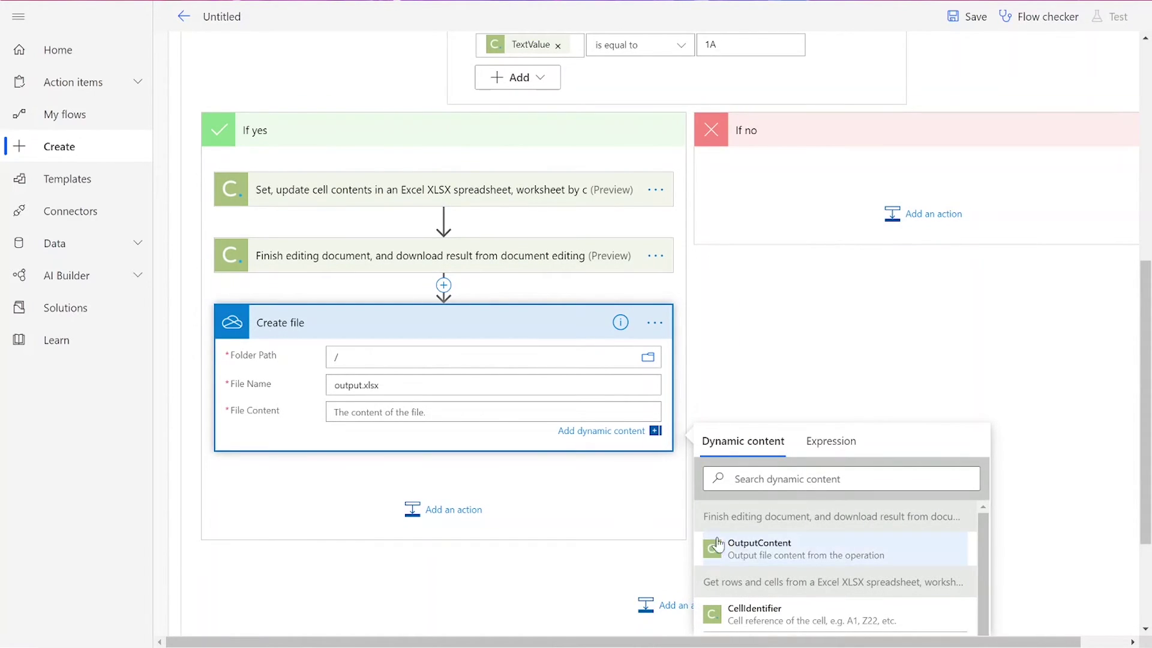
click(766, 556)
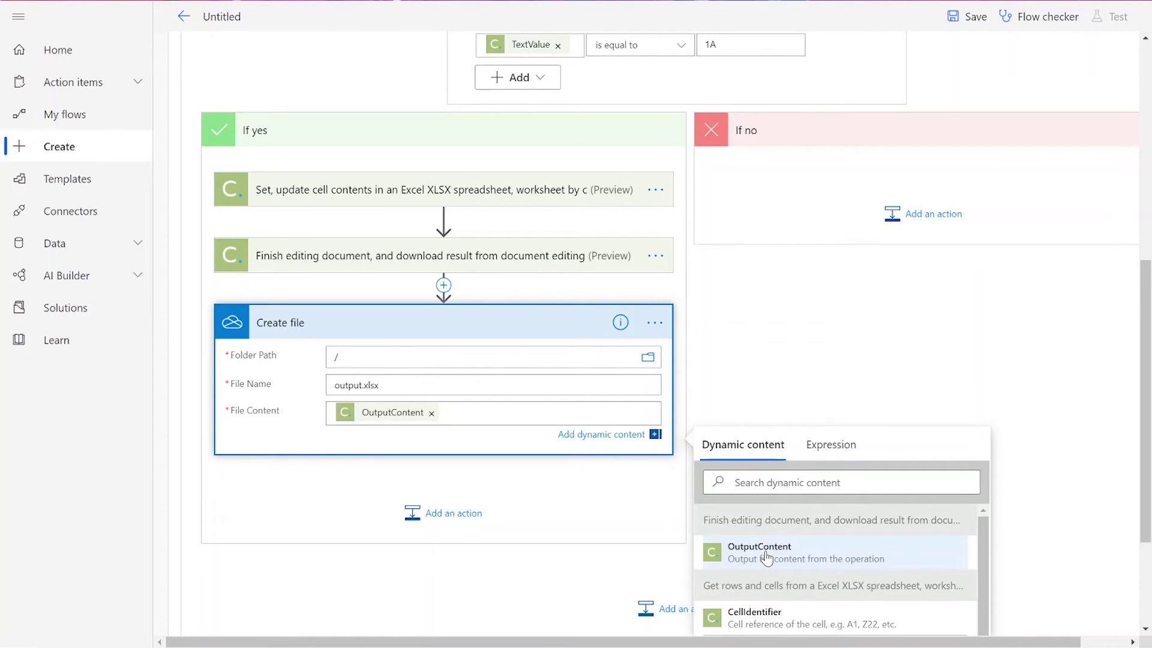
click(784, 384)
scroll(784, 383, down, 3)
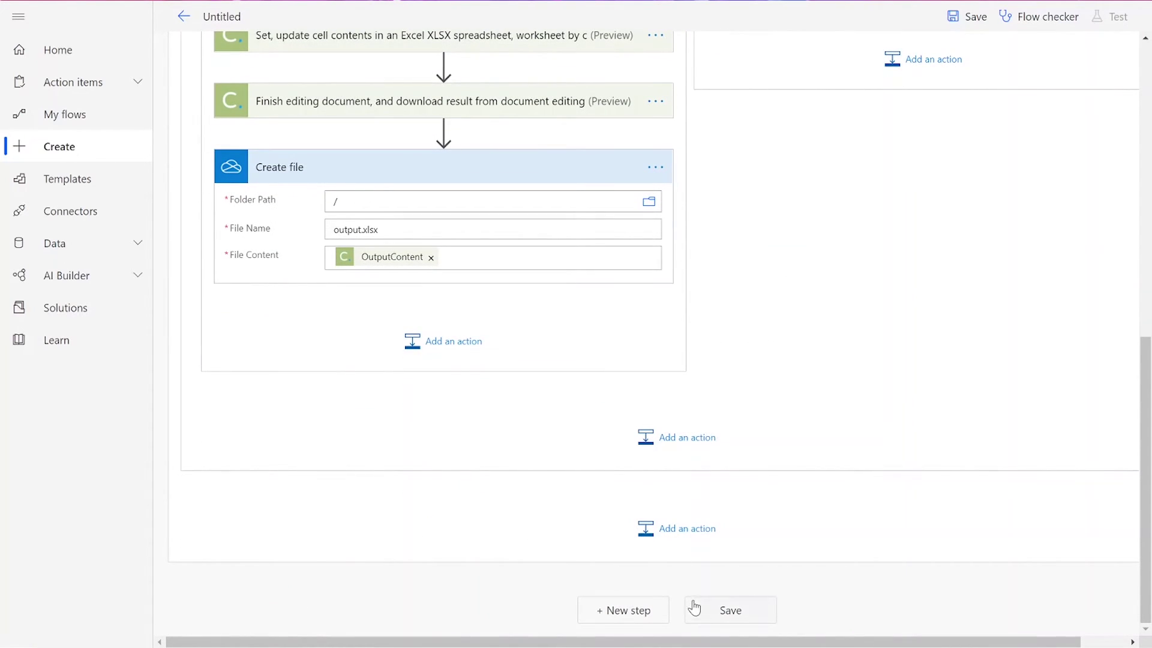
- Save the flow, then test it with a manual trigger and run it
click(702, 621)
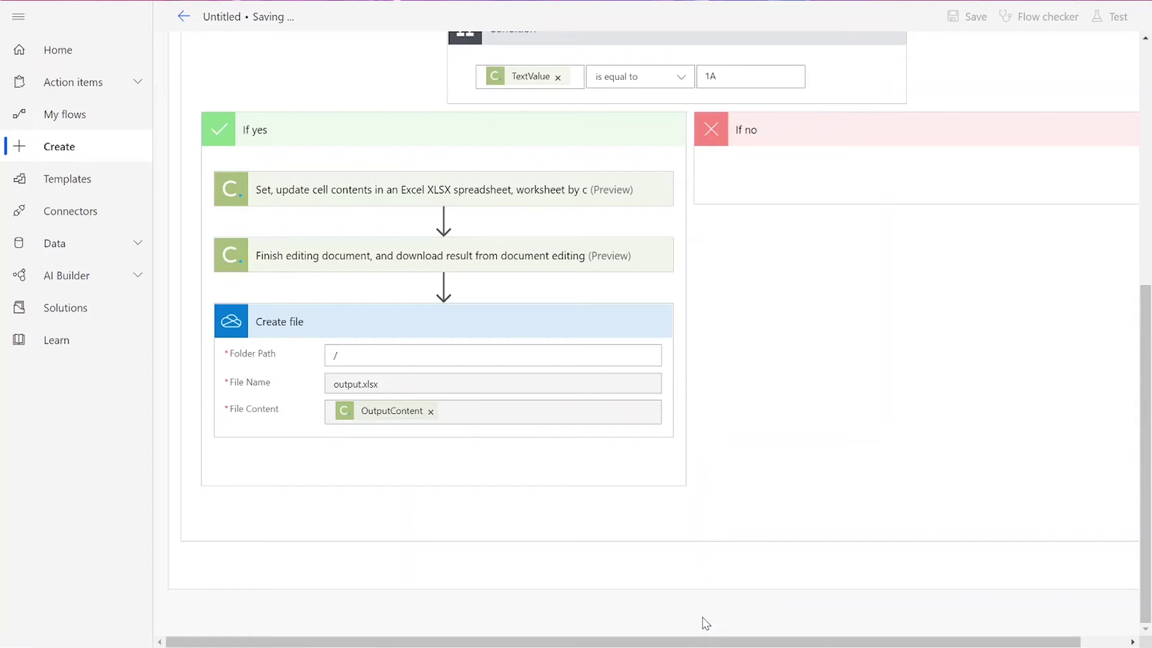
click(1115, 18)
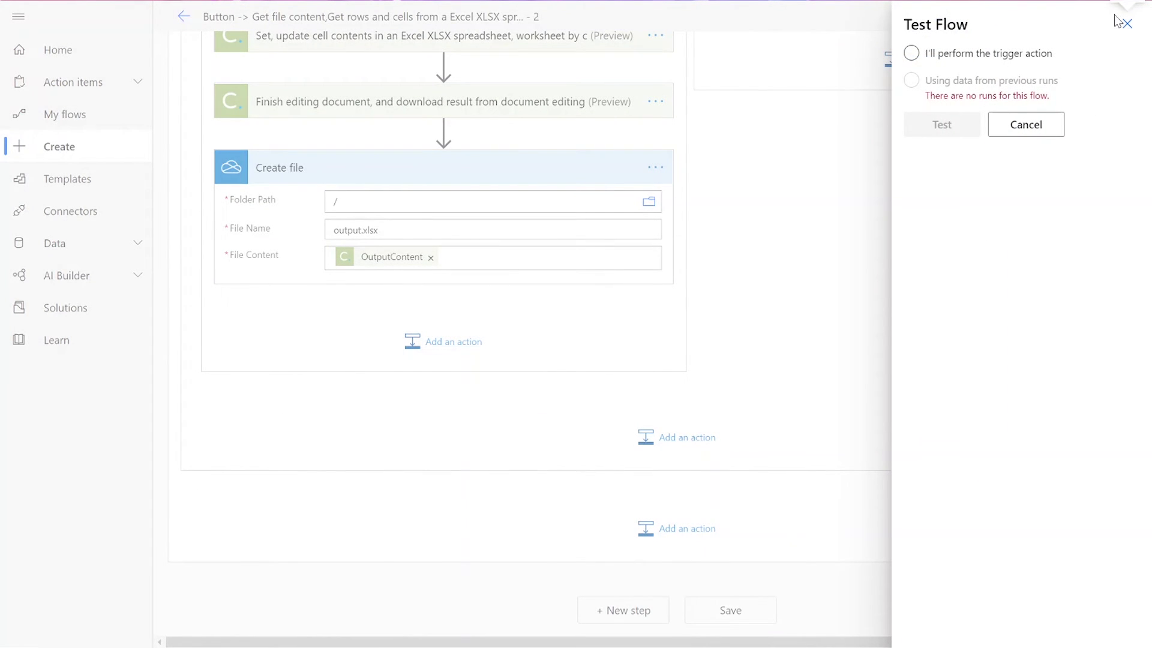
click(1012, 54)
click(964, 134)
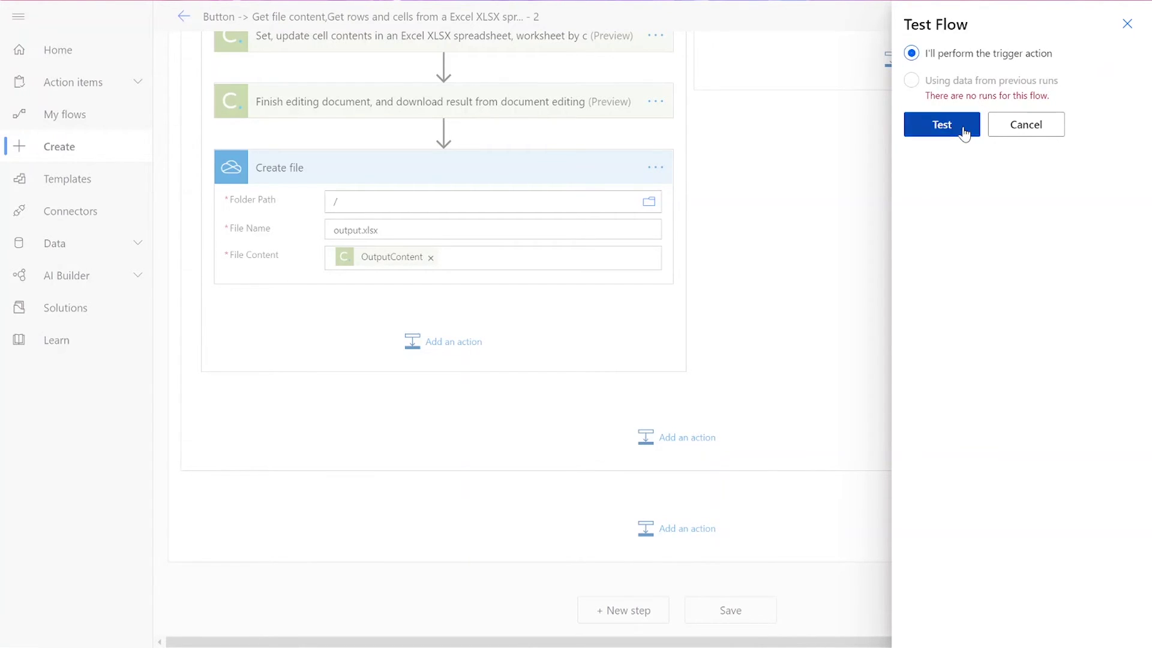
click(974, 628)
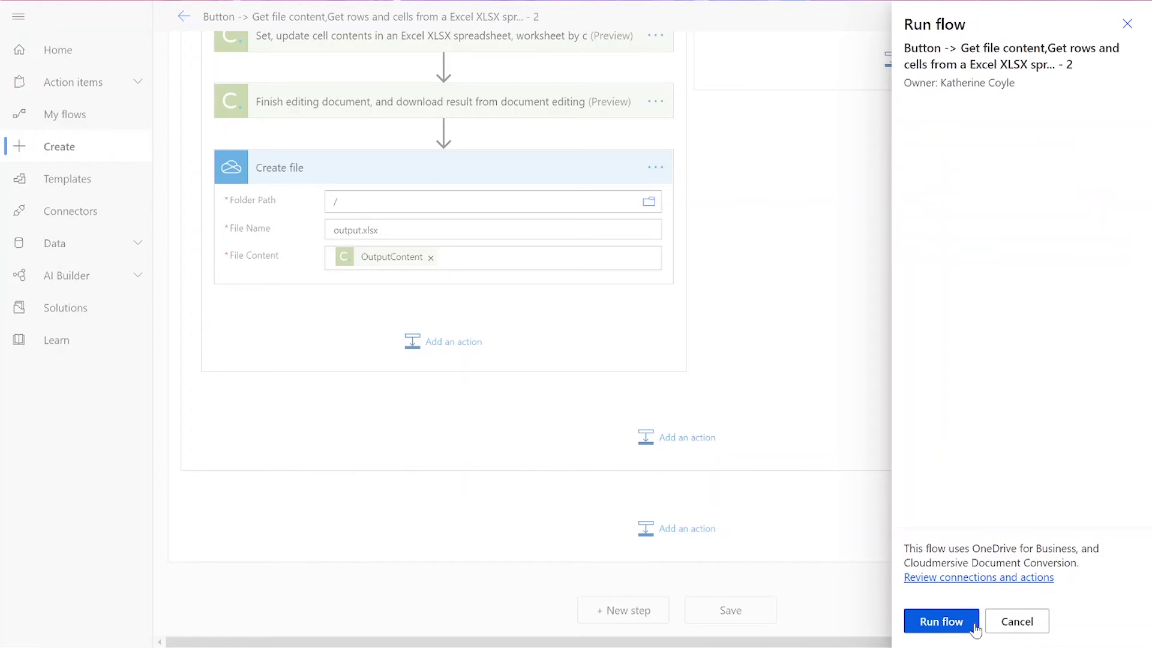
click(972, 625)
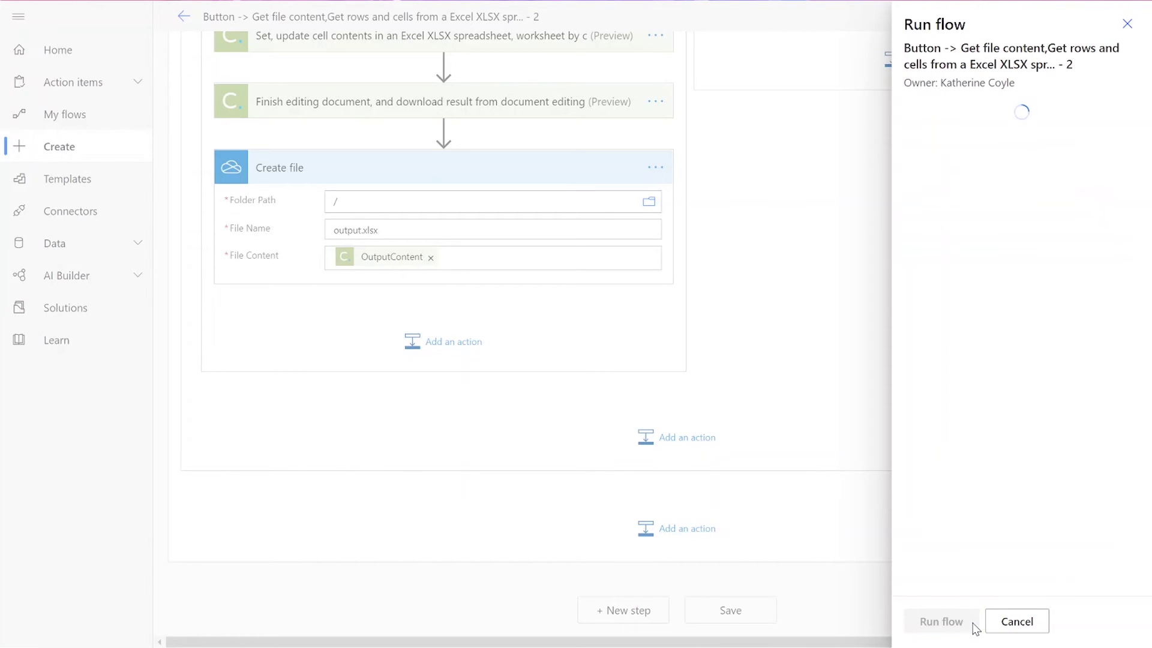
- Close the run confirmation to show the run details with every step succeeded
click(958, 626)
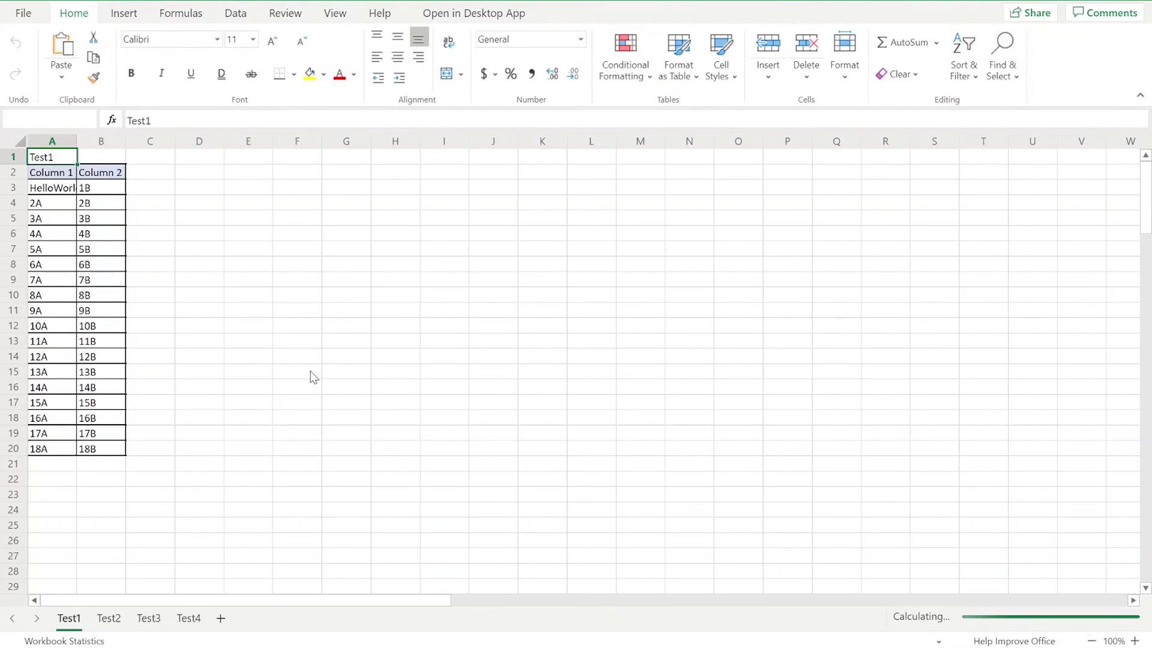
- Autofit column A in Test1 of output.xlsx and select cell A3 showing HelloWorld
double_click(76, 142)
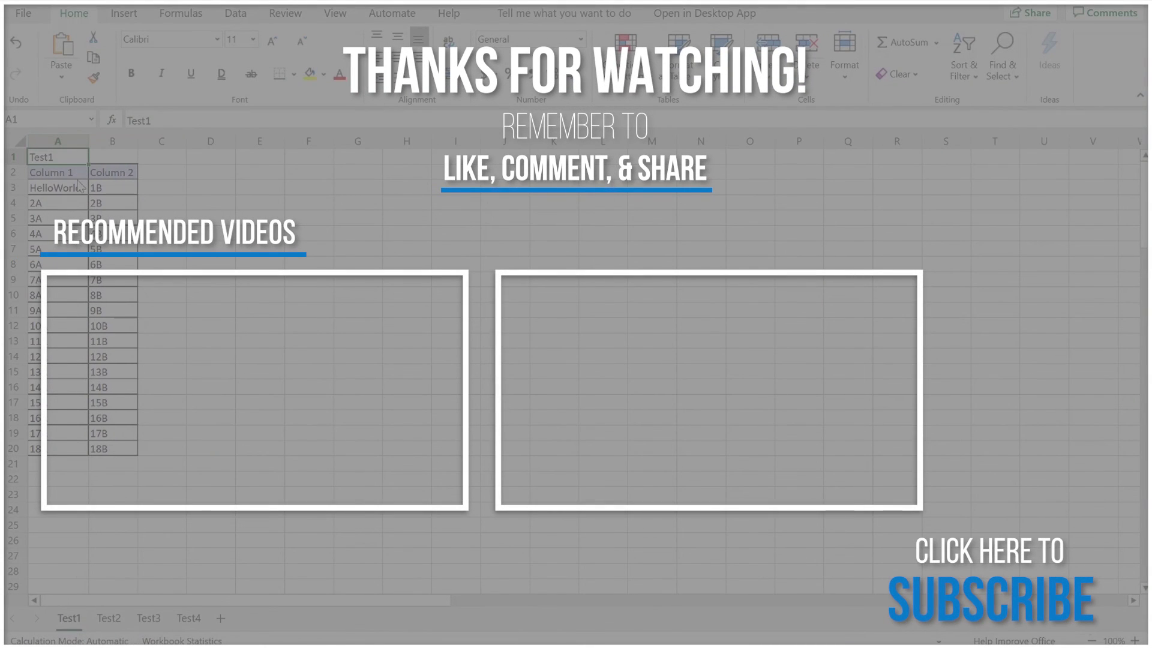
click(78, 189)
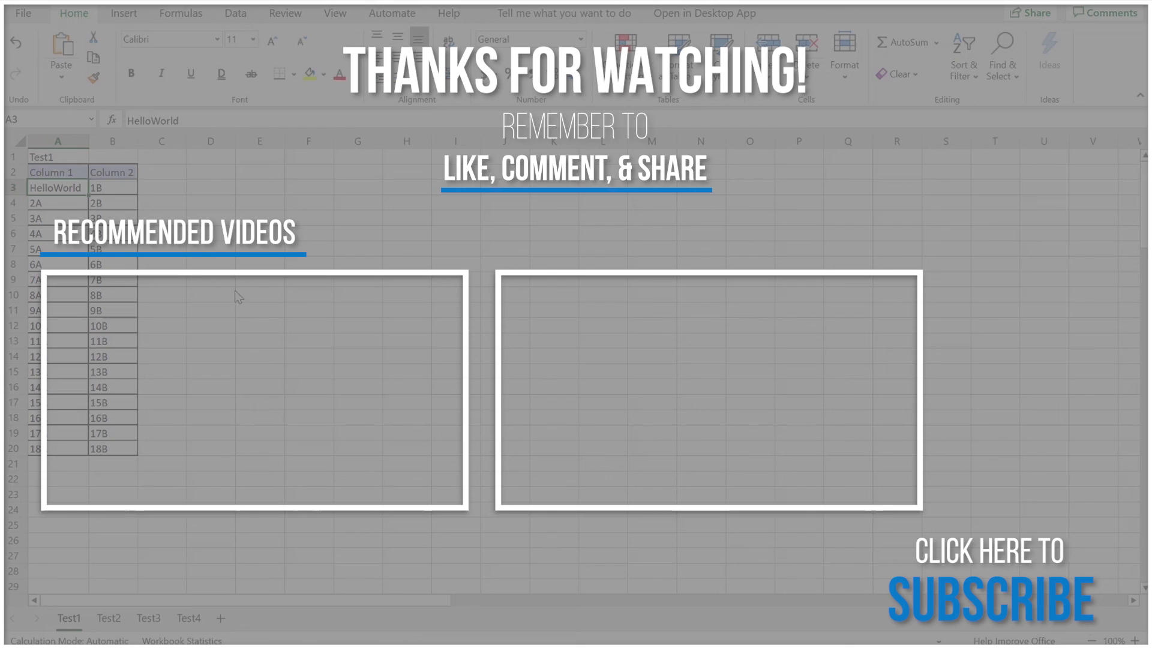